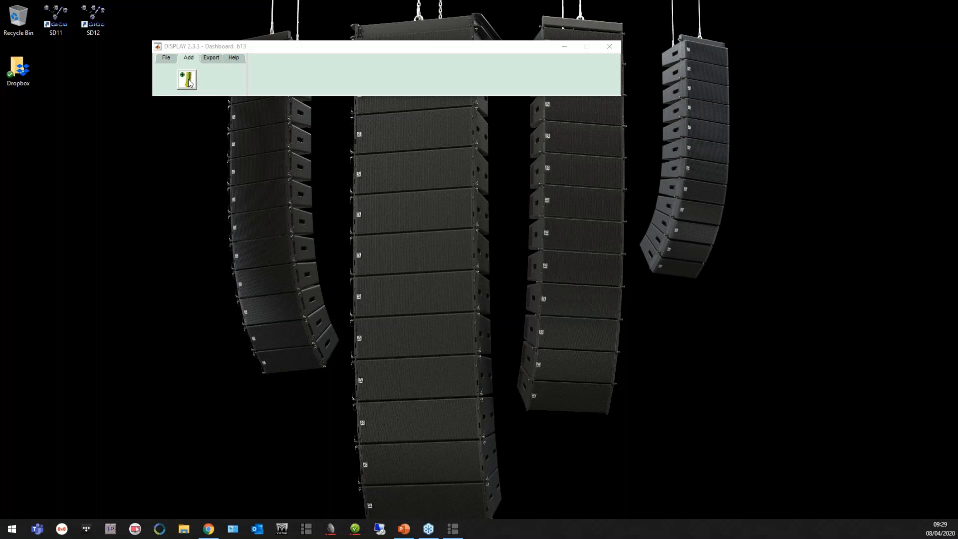
Add an MLAM array with Stack + Sub deployment and 6 cabinets, named MLAM
left_click(189, 80)
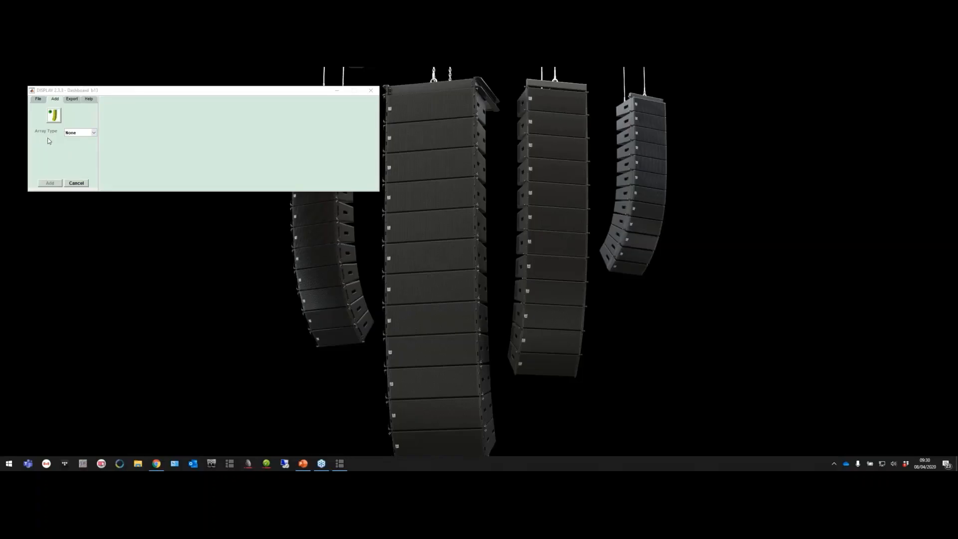
left_click(92, 134)
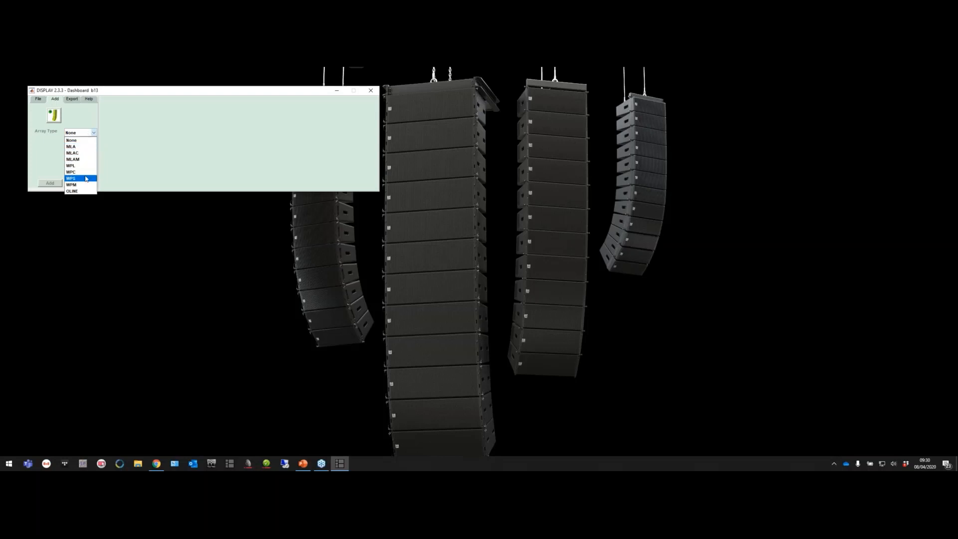
left_click(77, 159)
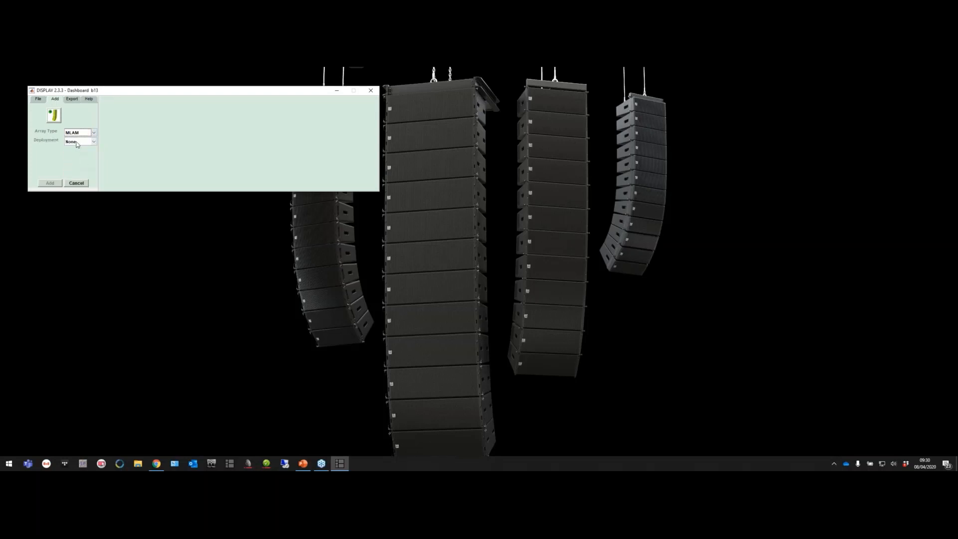
left_click(77, 142)
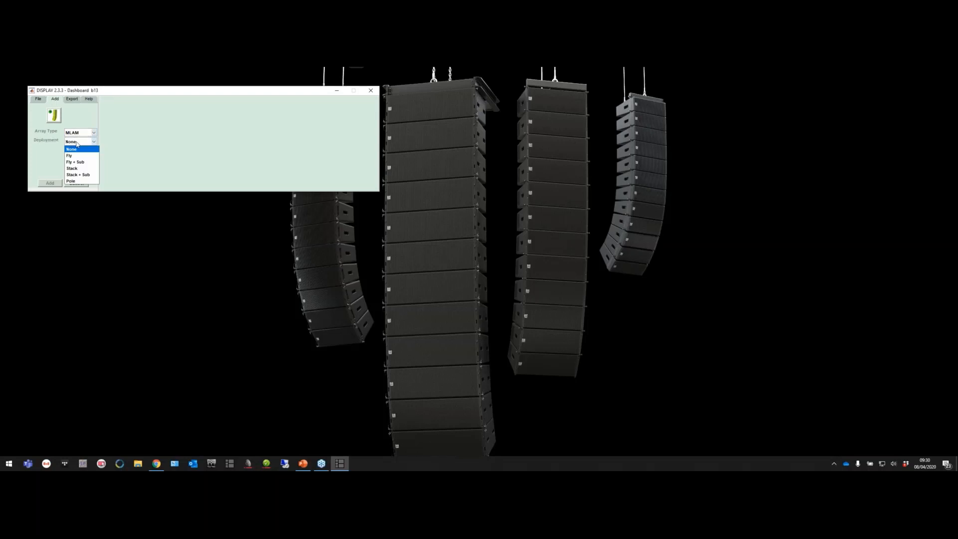
left_click(78, 175)
left_click(77, 152)
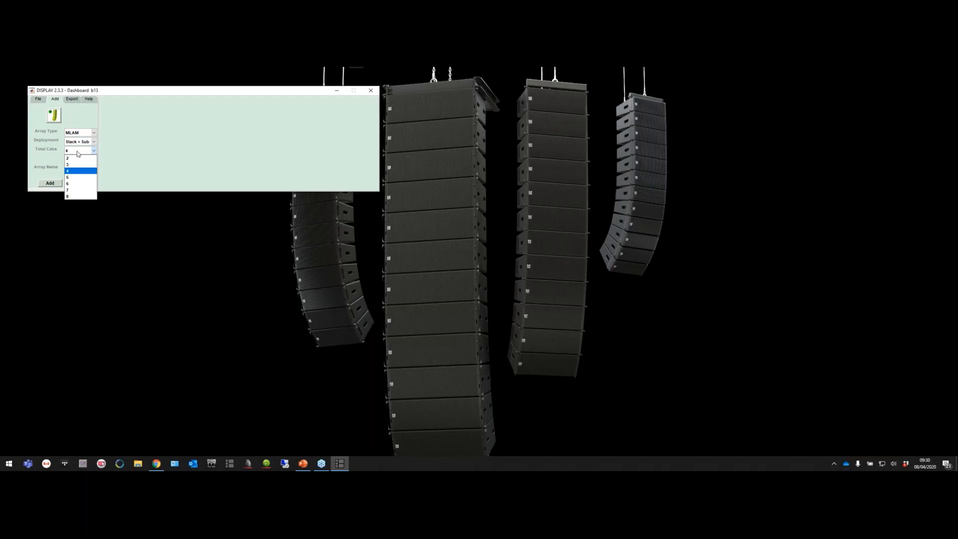
left_click(77, 183)
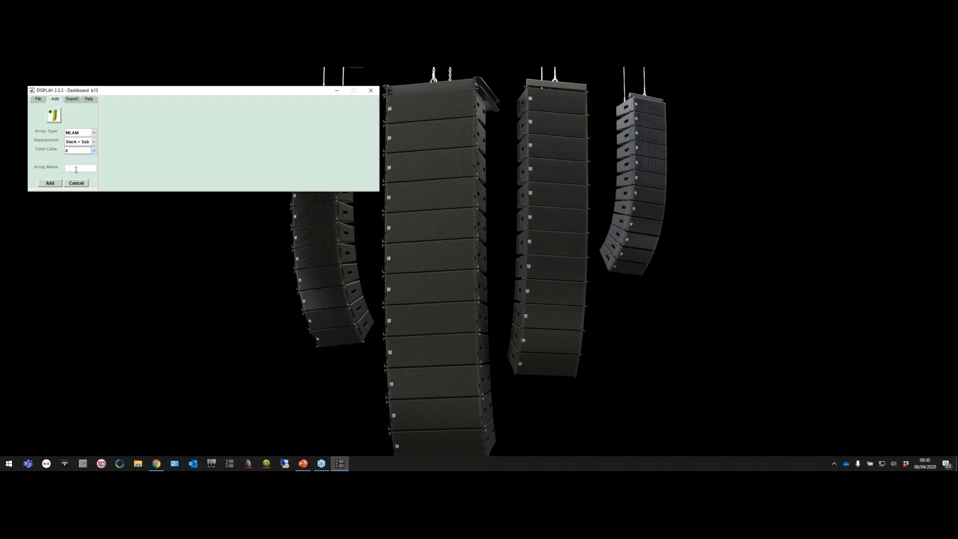
type("MLAM")
key("Return")
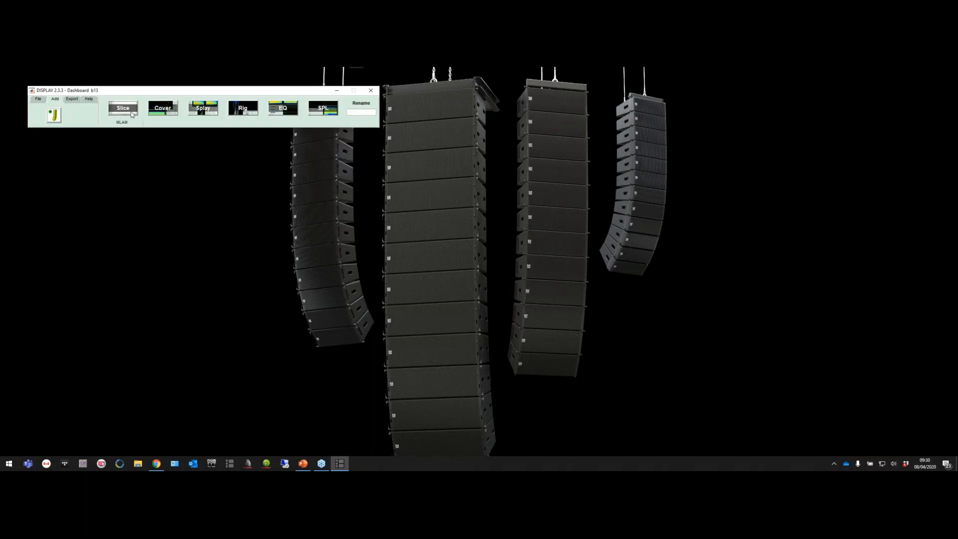
In the array's slice editor, load the WP TRAINING D2 file from the TRAINING > WAVEFRONT PRECISION > CONTENT folder on OneDrive
left_click(132, 115)
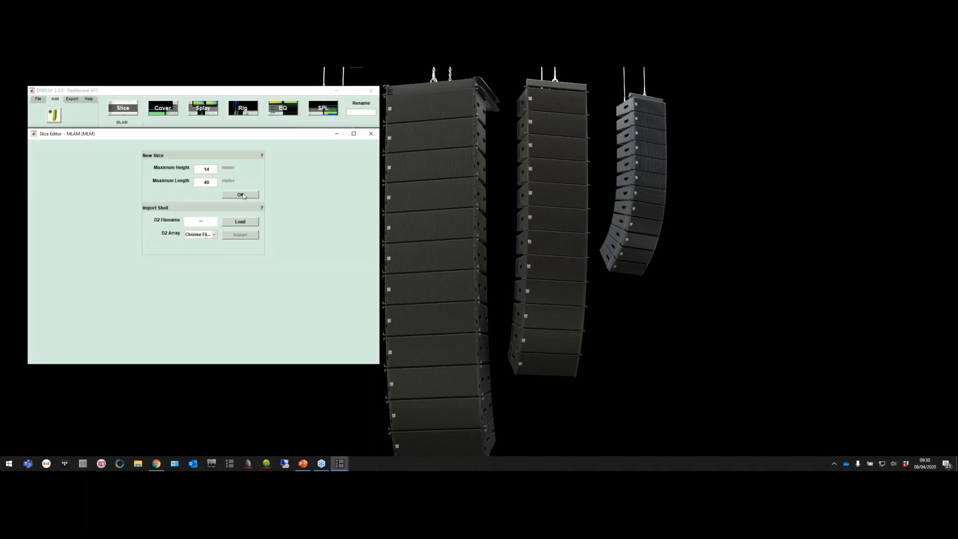
left_click(227, 223)
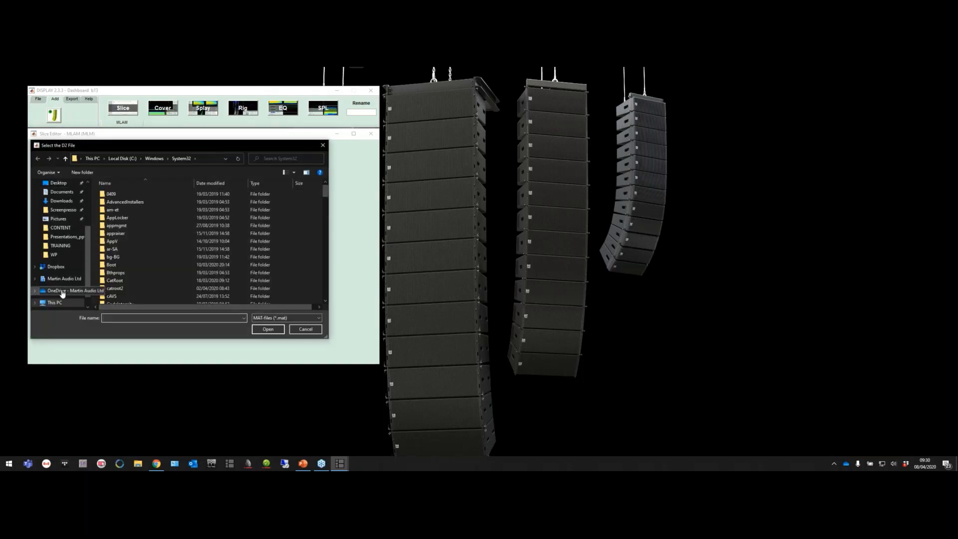
left_click(65, 291)
scroll(112, 250, "down", 3)
scroll(113, 251, "down", 1)
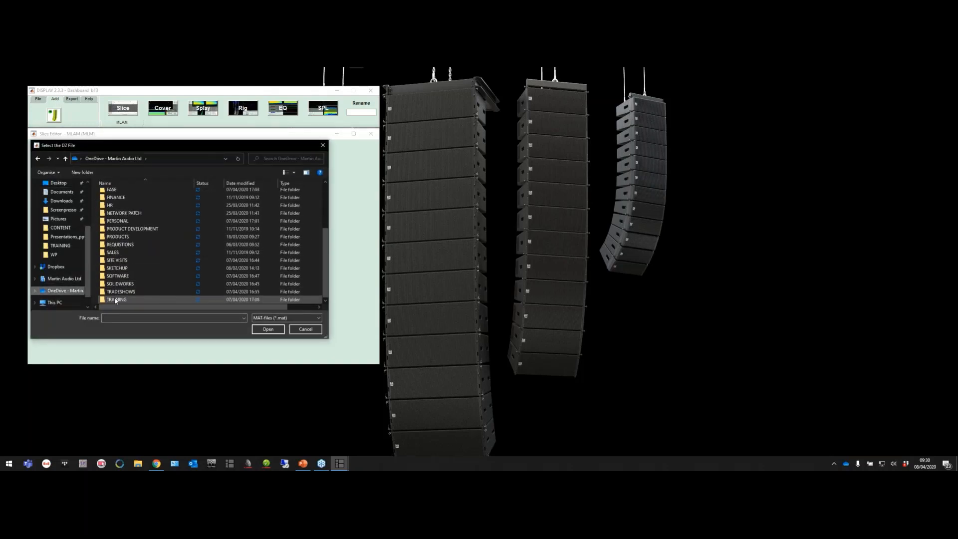
double_click(116, 299)
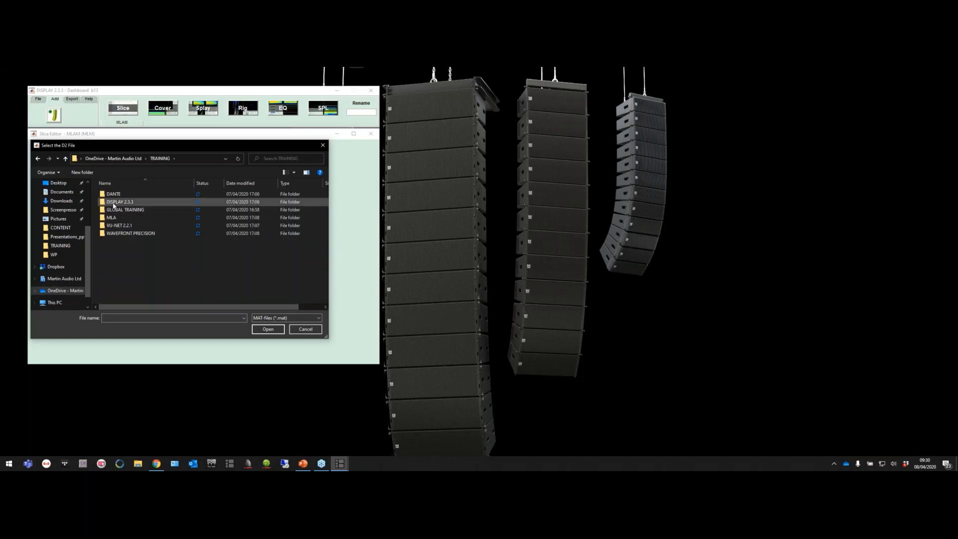
double_click(115, 202)
left_click(96, 158)
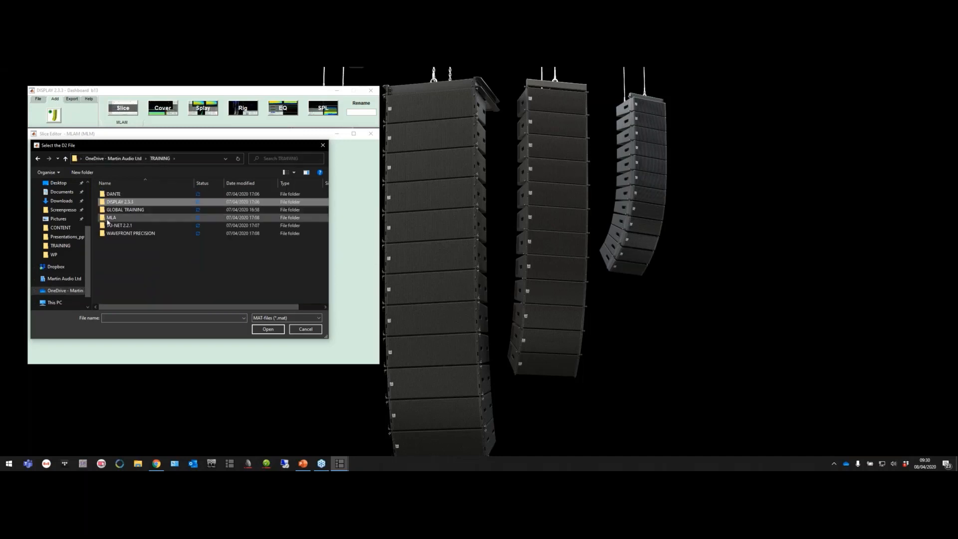
double_click(115, 233)
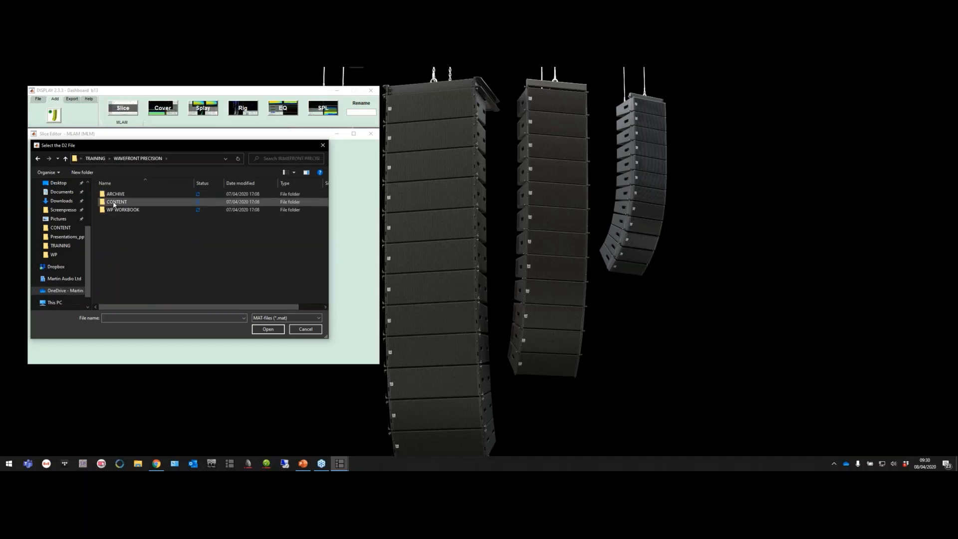
double_click(115, 202)
double_click(115, 194)
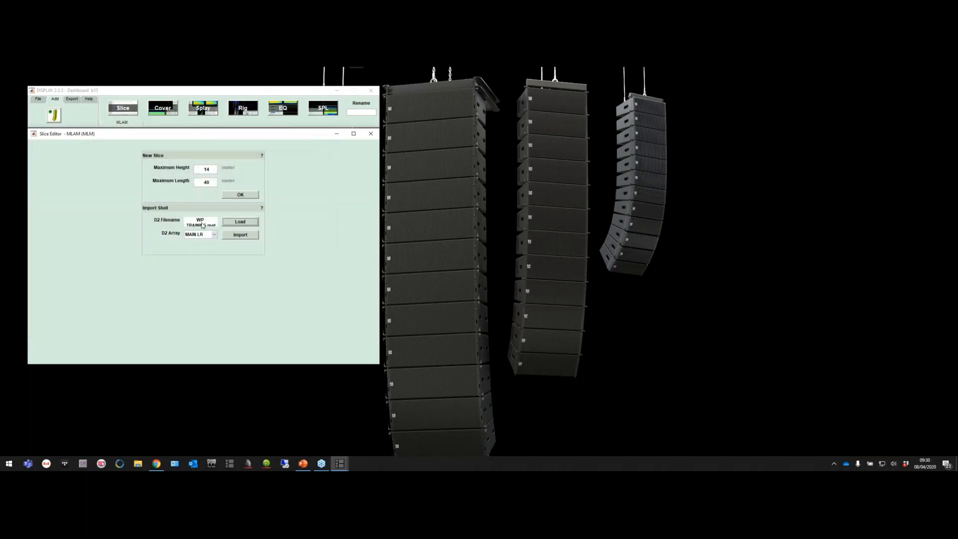
Import the venue shell of the MAIN LR array from the loaded D2 file
left_click(214, 235)
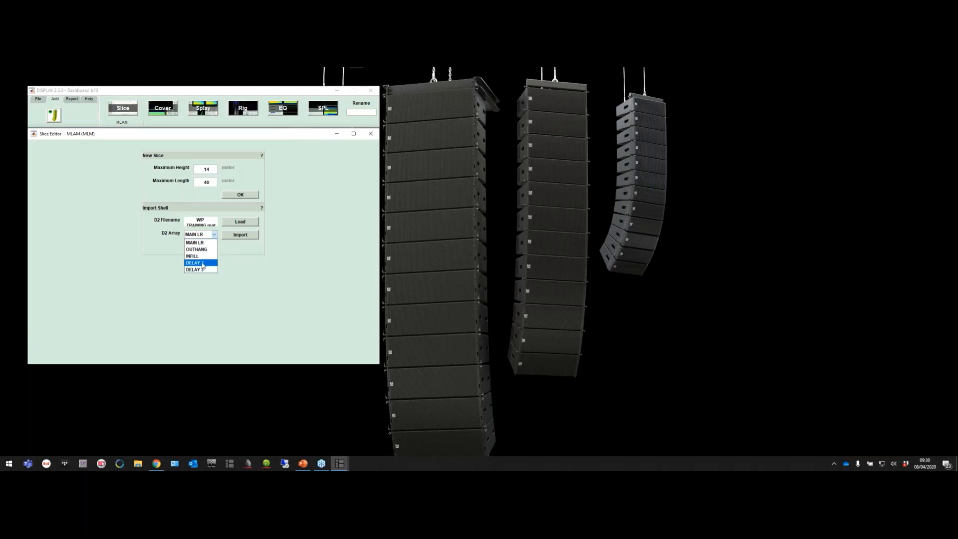
left_click(200, 244)
left_click(230, 237)
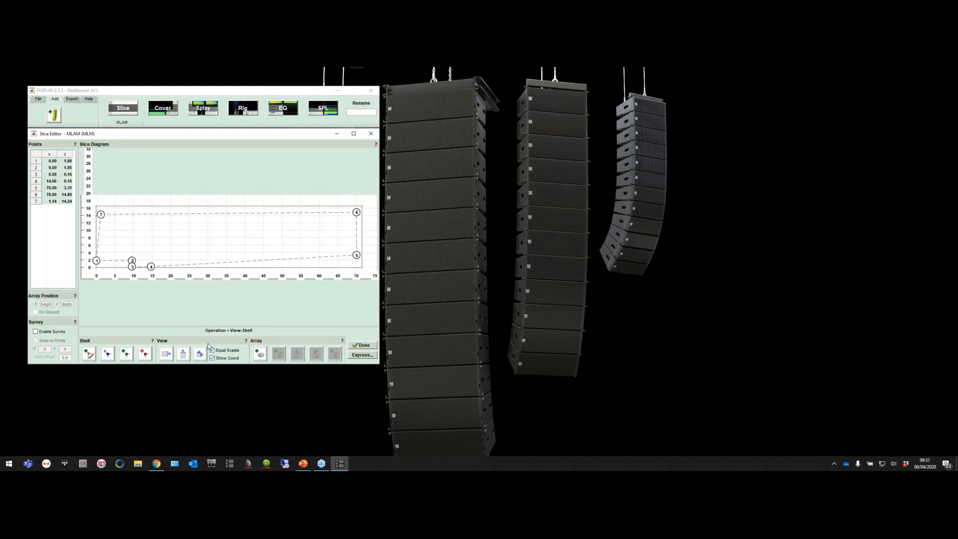
Set shell point 4 to x 15 and z 0
double_click(50, 181)
type("15")
key("Tab")
left_click_drag(67, 181, 75, 181)
type("0")
key("Return")
Set the z value of point 3 to 0 and the x value of point 7 to 0
double_click(69, 175)
type("00")
key("Return")
double_click(53, 201)
type("0")
key("Return")
Place the array above the stage near its front edge, at about x 8.75, and stand it on the ground
left_click(259, 353)
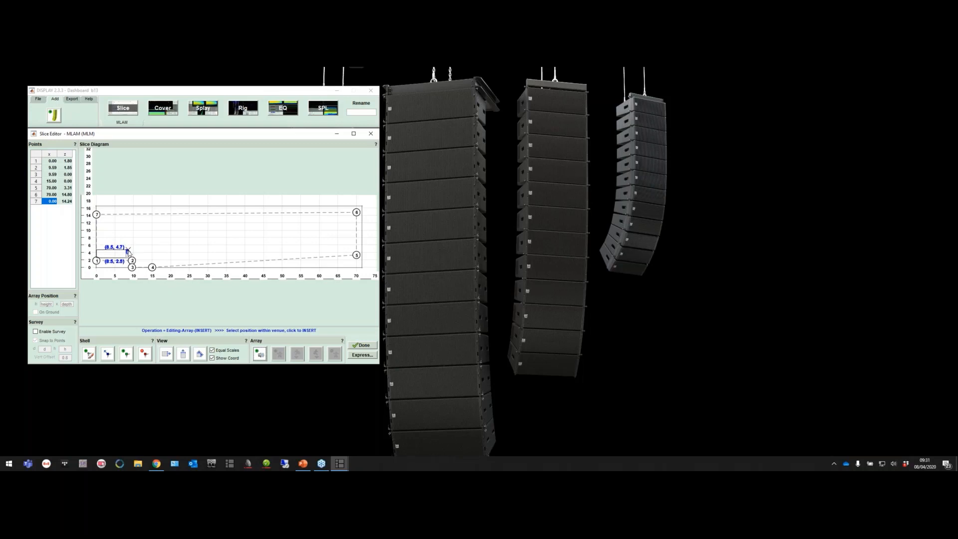
left_click(130, 252)
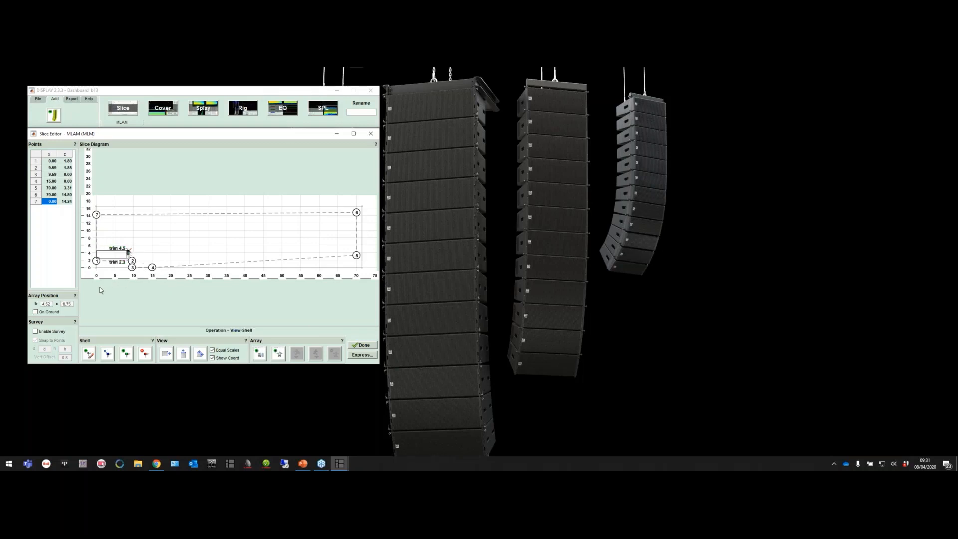
left_click(36, 312)
left_click(189, 234)
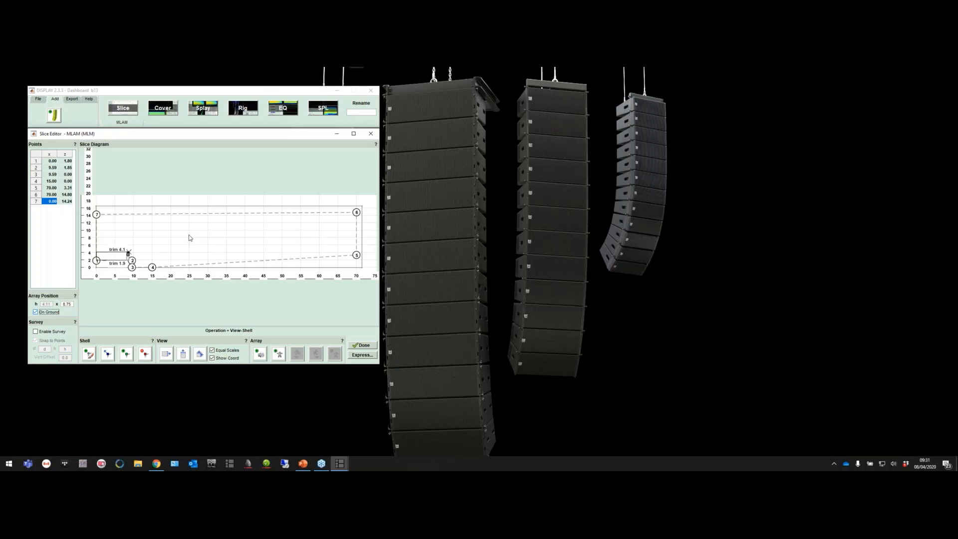
Insert a new shell vertex on the stage line between points 1 and 2, at about x 6
left_click(126, 354)
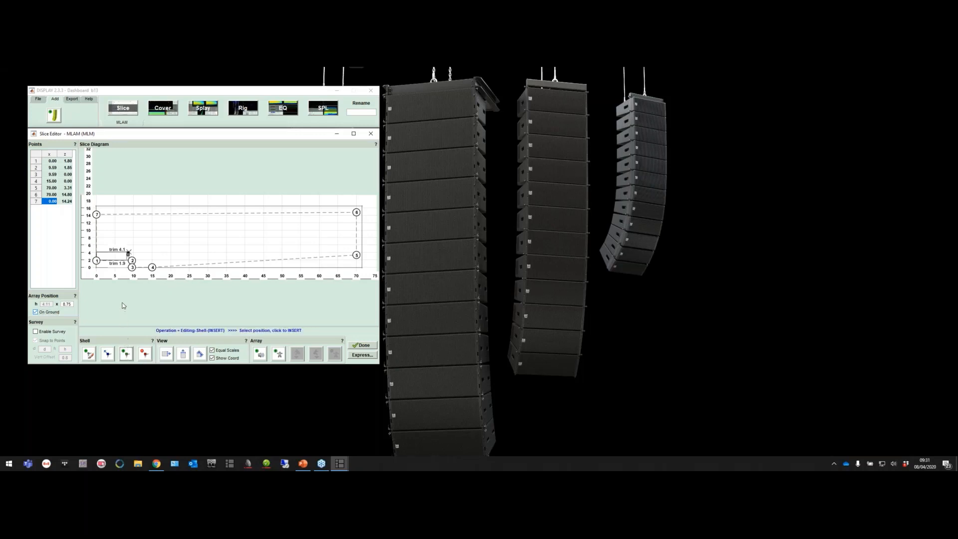
left_click(118, 261)
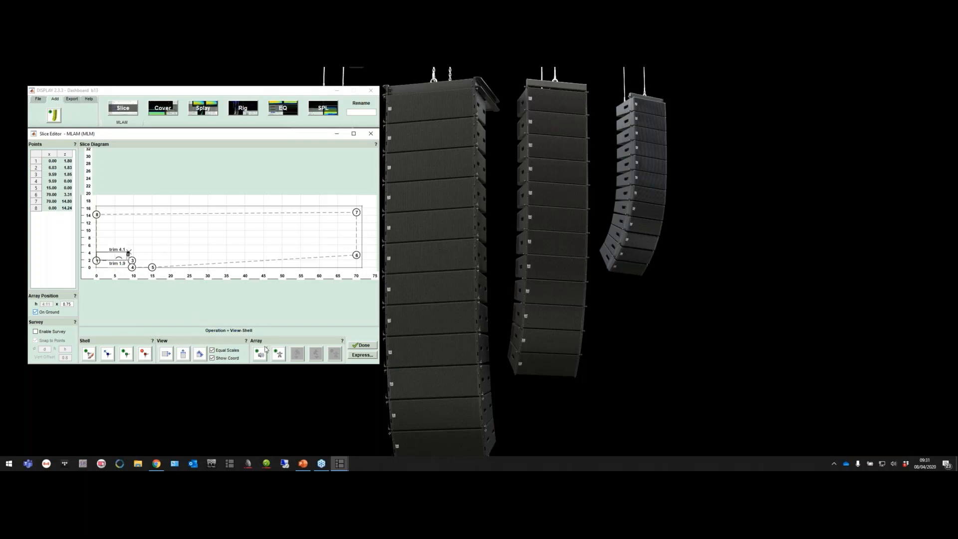
left_click(279, 354)
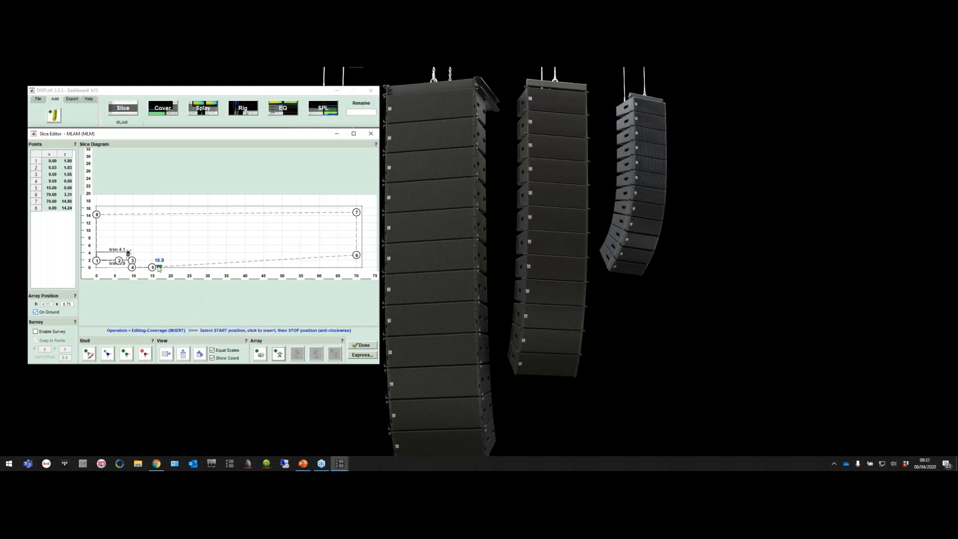
left_click(152, 266)
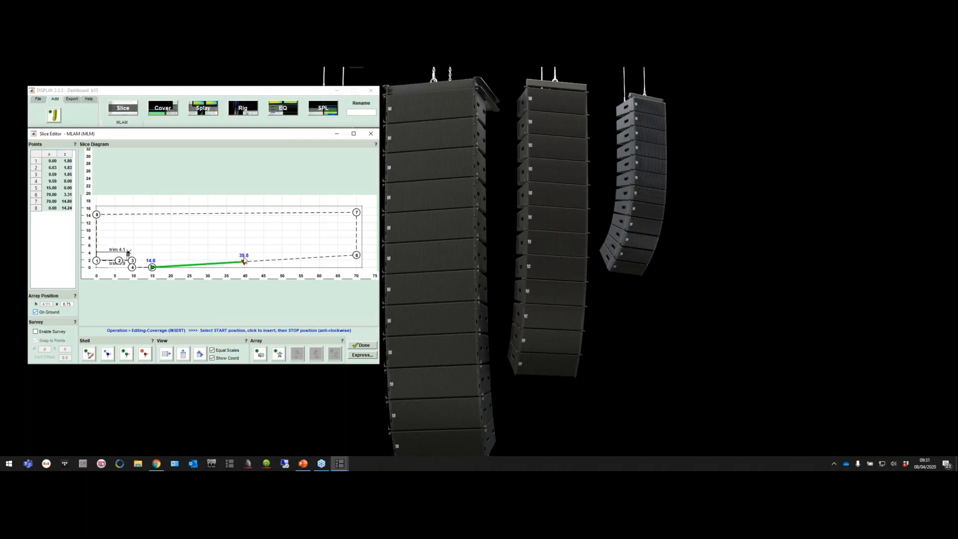
left_click(254, 271)
Define the array's coverage along the audience floor from 15.0 to about 39.5 and finish the slice
left_click(278, 355)
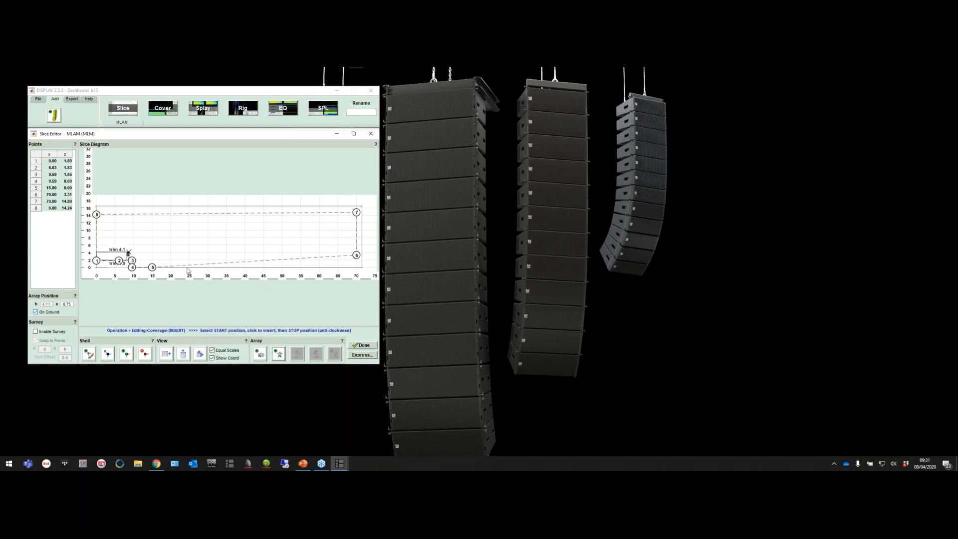
left_click(152, 267)
left_click(243, 261)
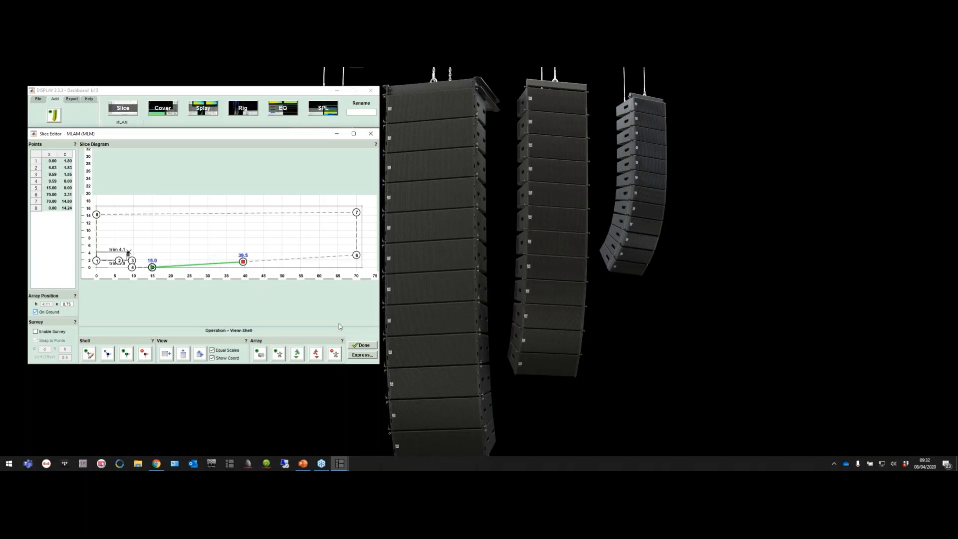
left_click(362, 345)
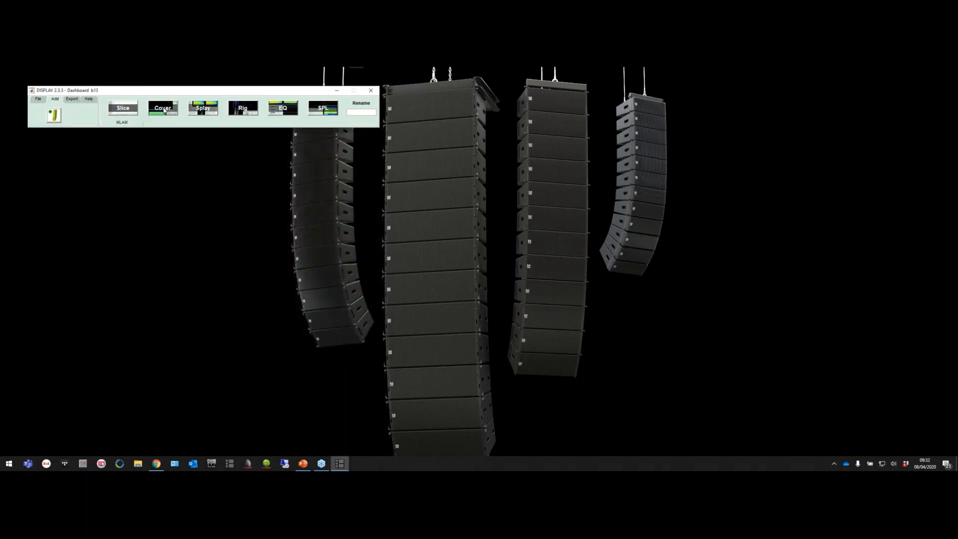
In the enlarged coverage editor, set the audience offset to Seating, show the target profile settings, and finish the coverage
left_click(164, 110)
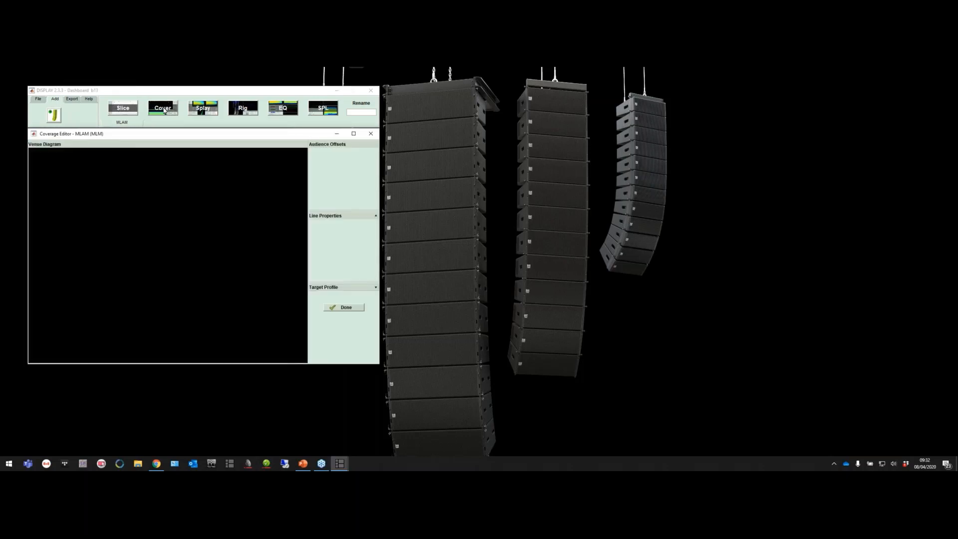
left_click(359, 135)
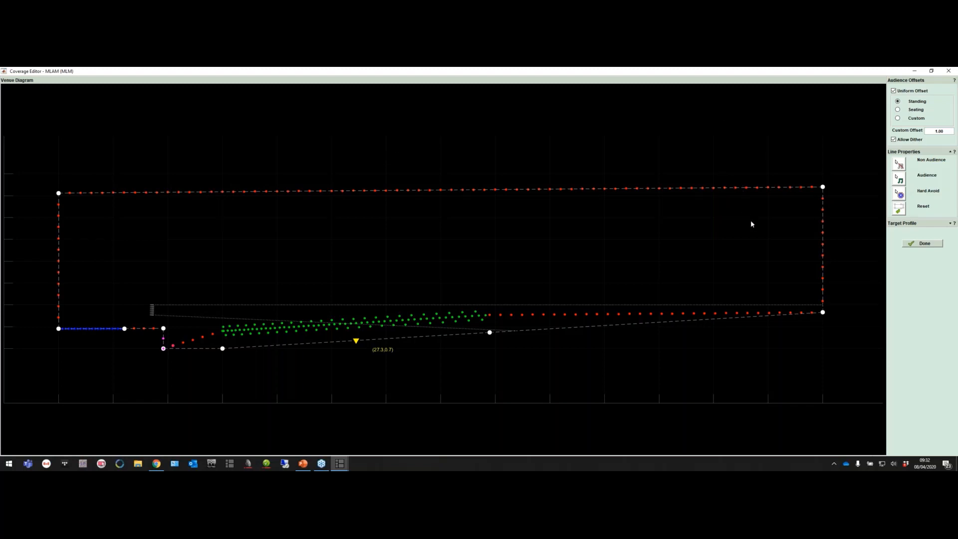
left_click(897, 110)
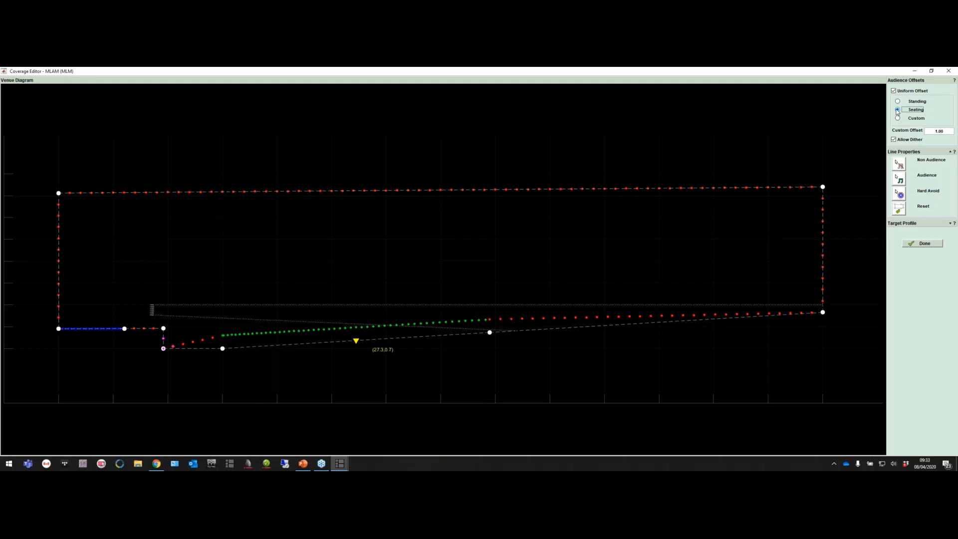
left_click(950, 224)
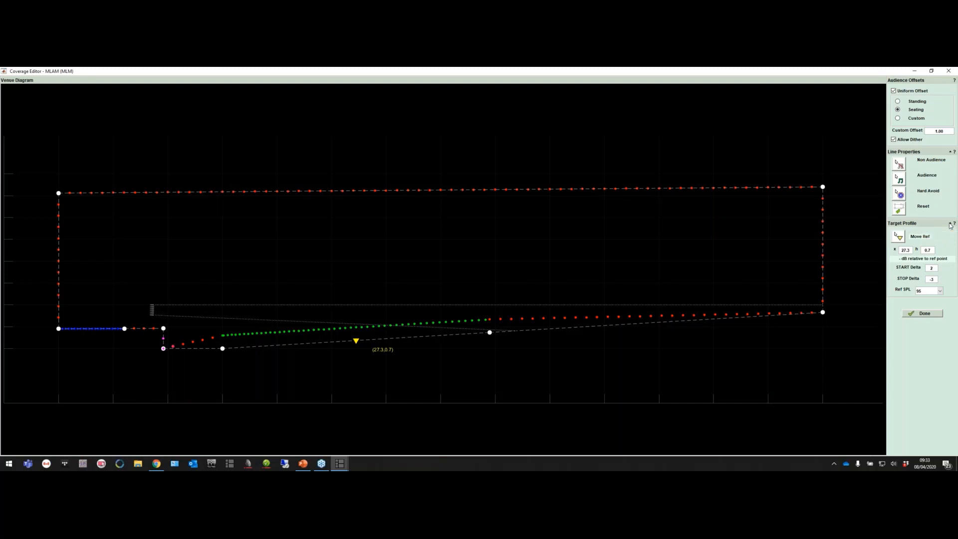
left_click(913, 313)
Optimise the array's cabinet splay angles in the enlarged Splay tool and accept the result
left_click(202, 111)
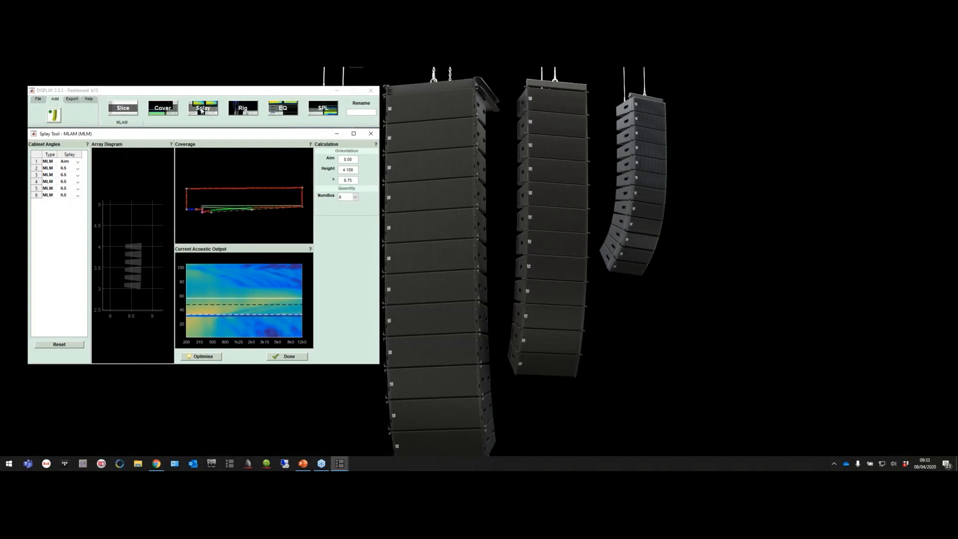
left_click(353, 133)
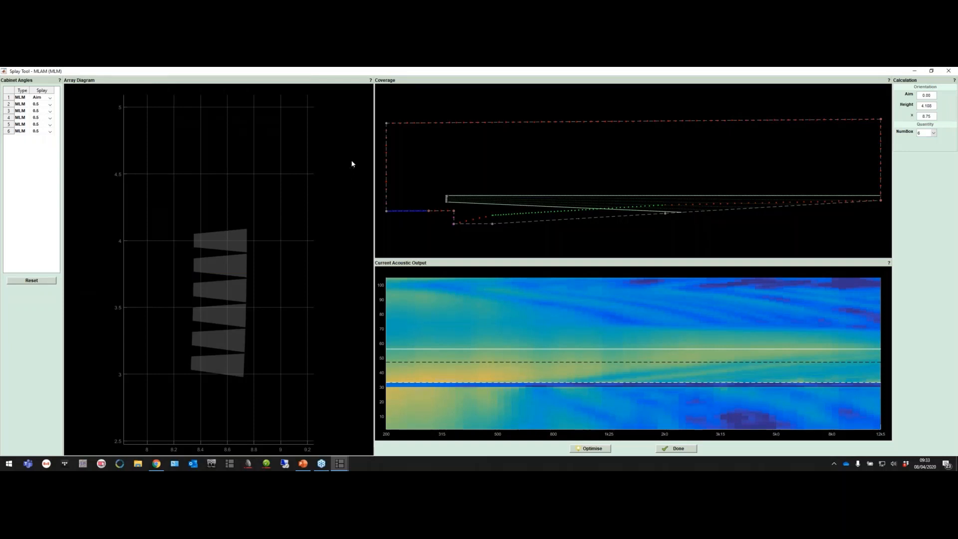
left_click(589, 448)
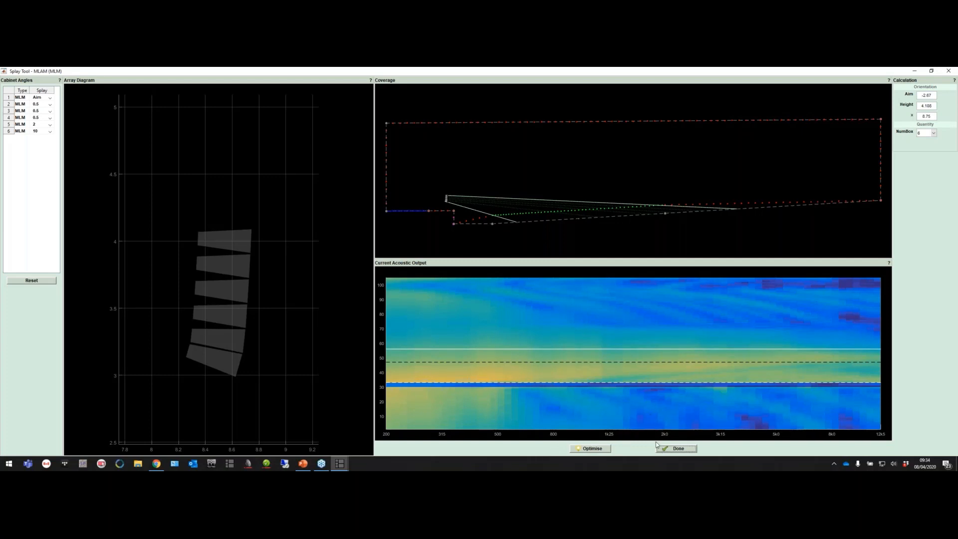
left_click(671, 448)
In the enlarged Rig tool, set the stacked array's design aim to its nearest achievable angle, -2.5 deg
left_click(241, 114)
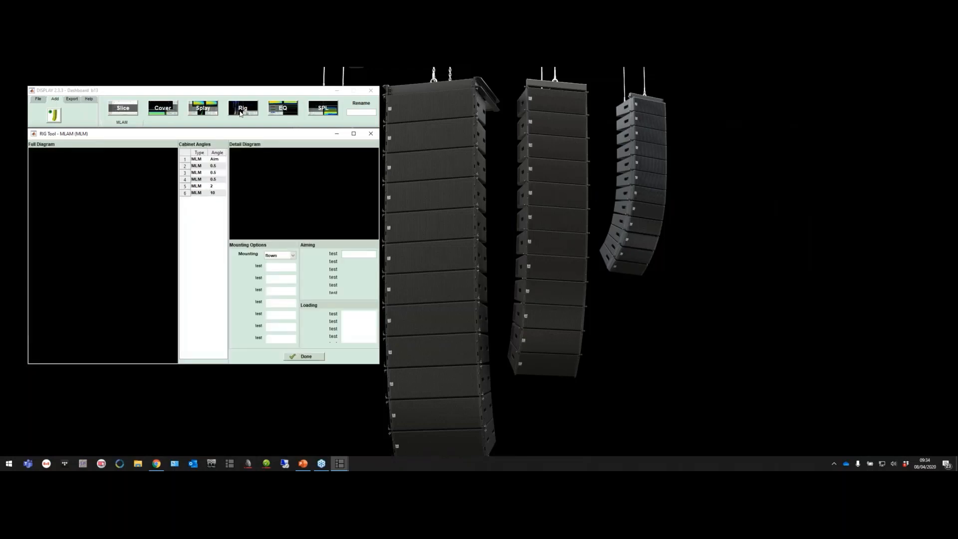
left_click(353, 134)
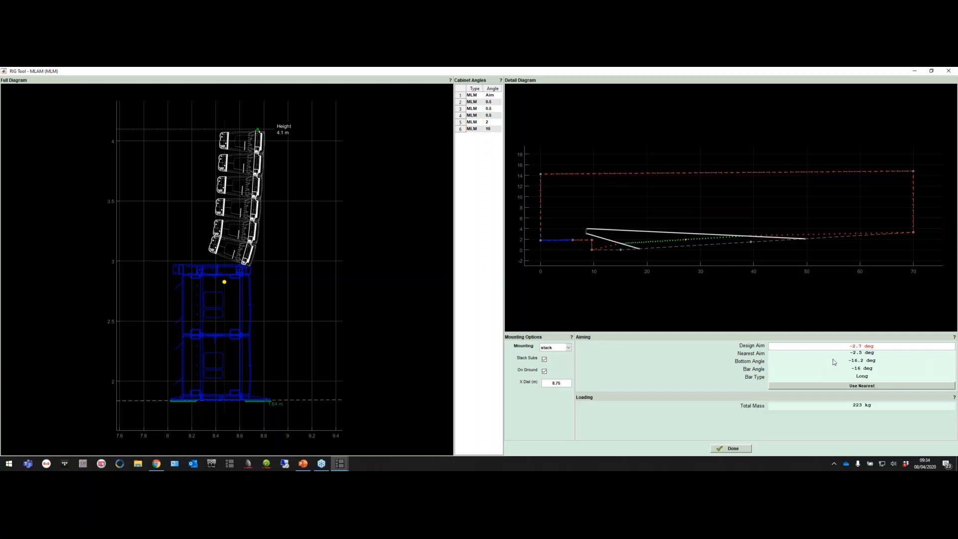
left_click(840, 385)
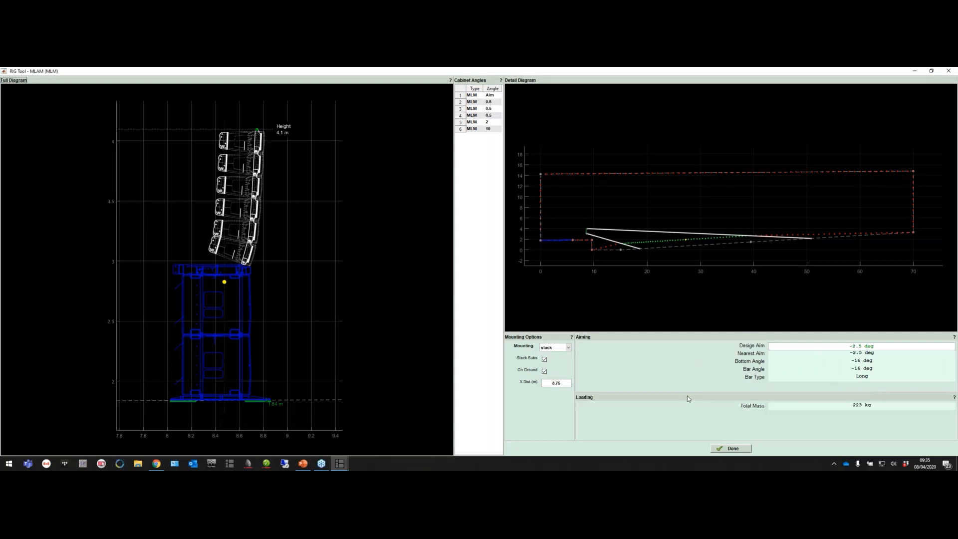
Take the subs out of the ground stack and put them back, accepting each change of array height
left_click(544, 360)
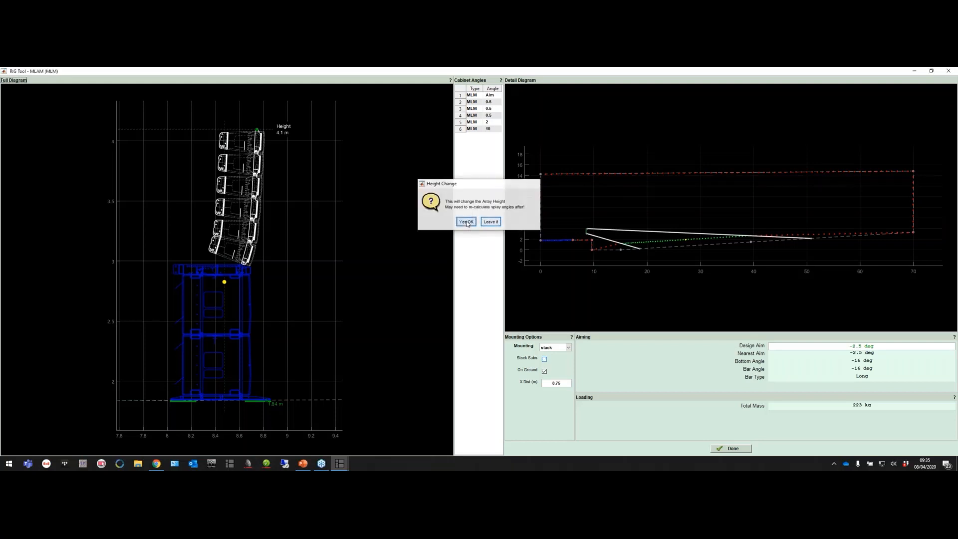
left_click(467, 223)
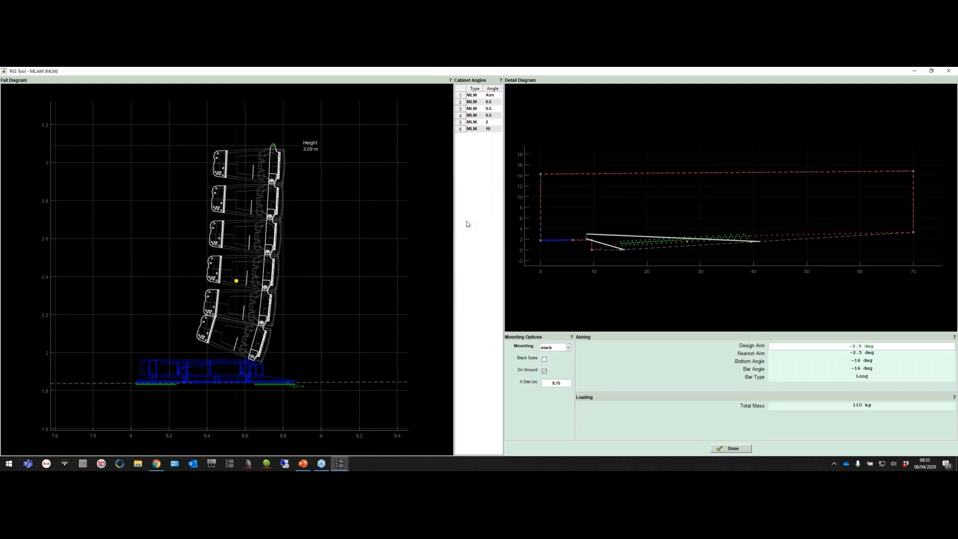
left_click(544, 359)
left_click(466, 223)
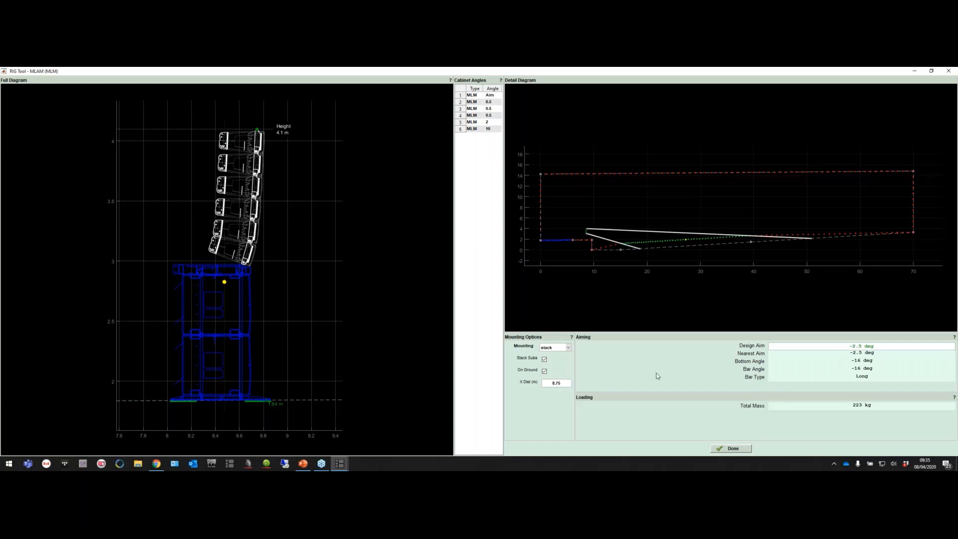
Finish the rigging and set the number of cabinets to 8 in the Splay tool
left_click(724, 449)
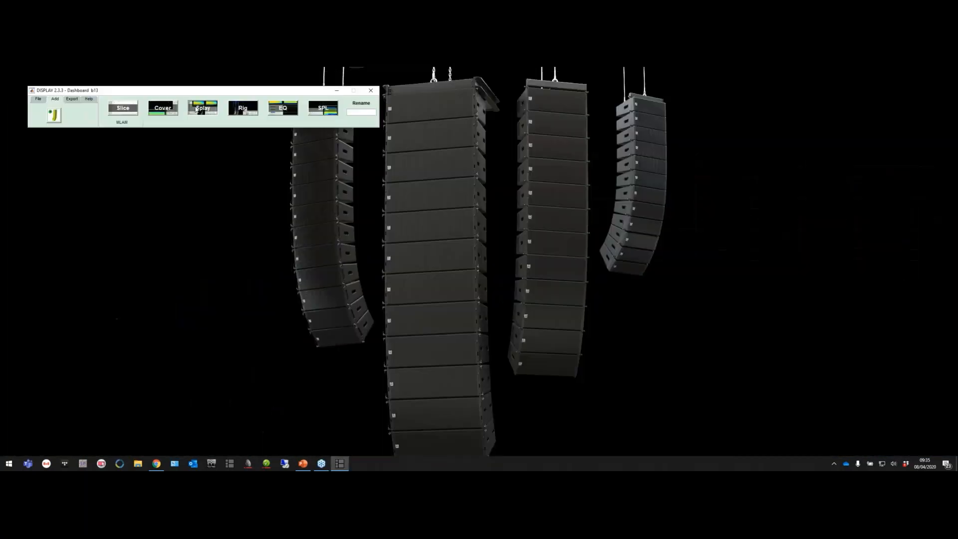
left_click(197, 110)
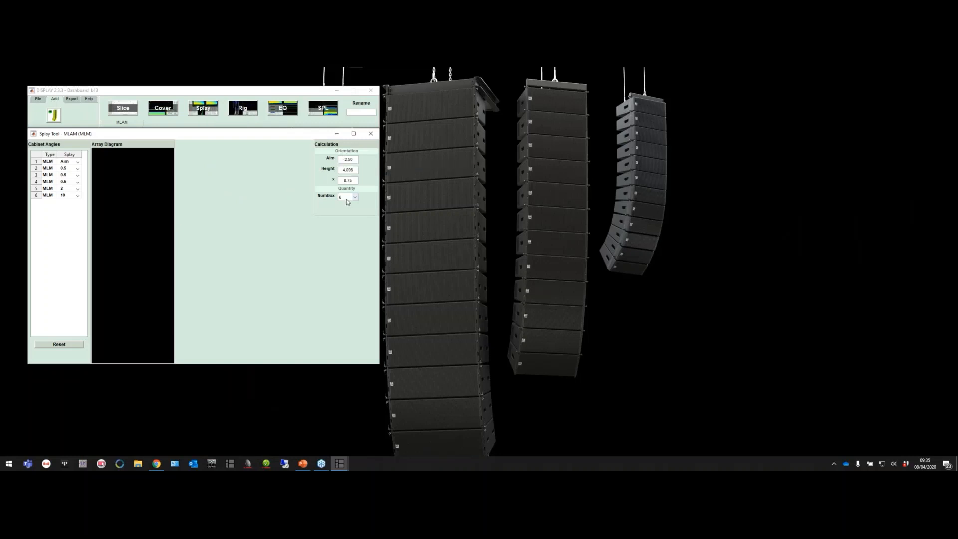
left_click(348, 198)
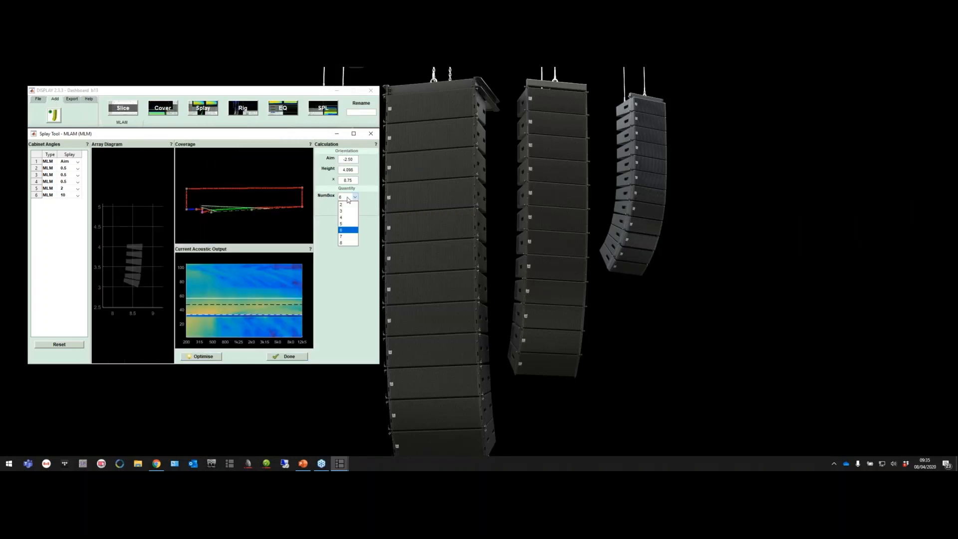
left_click(346, 242)
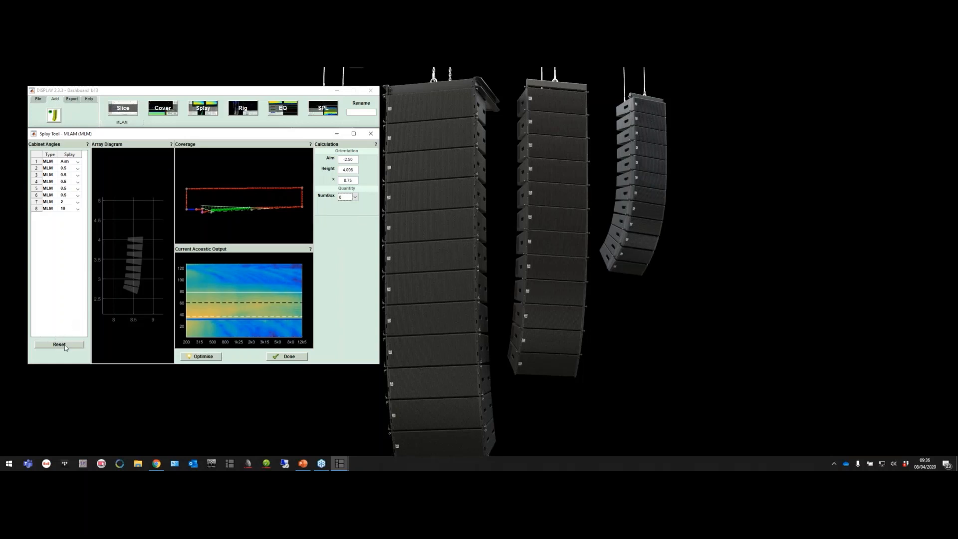
Reset the cabinet splay angles, optimise them for the eight-cabinet array, and accept the result in the enlarged view
left_click(60, 344)
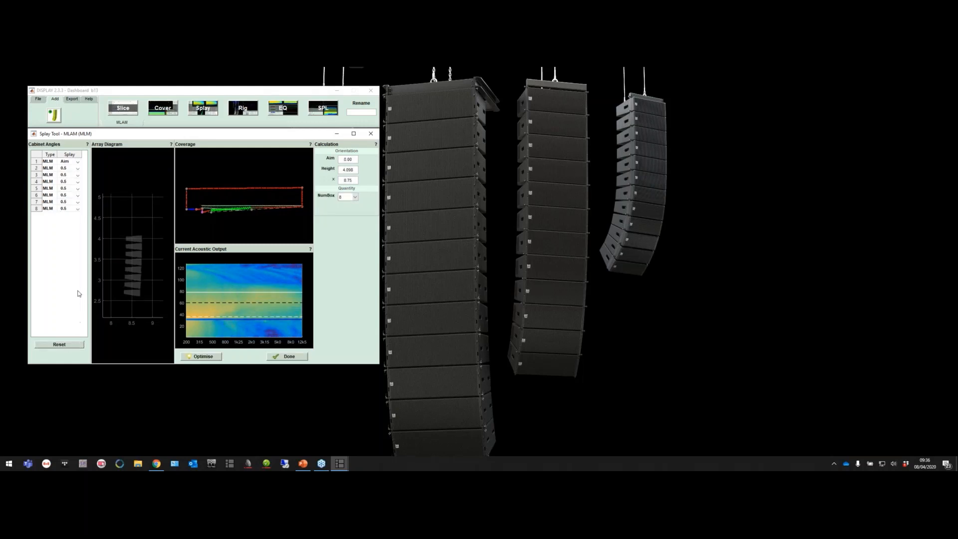
left_click(195, 355)
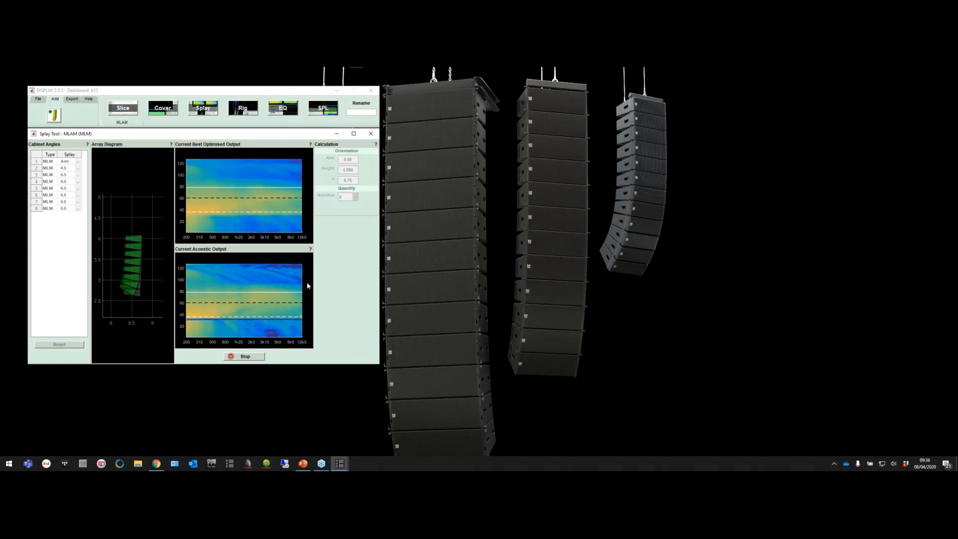
left_click(353, 133)
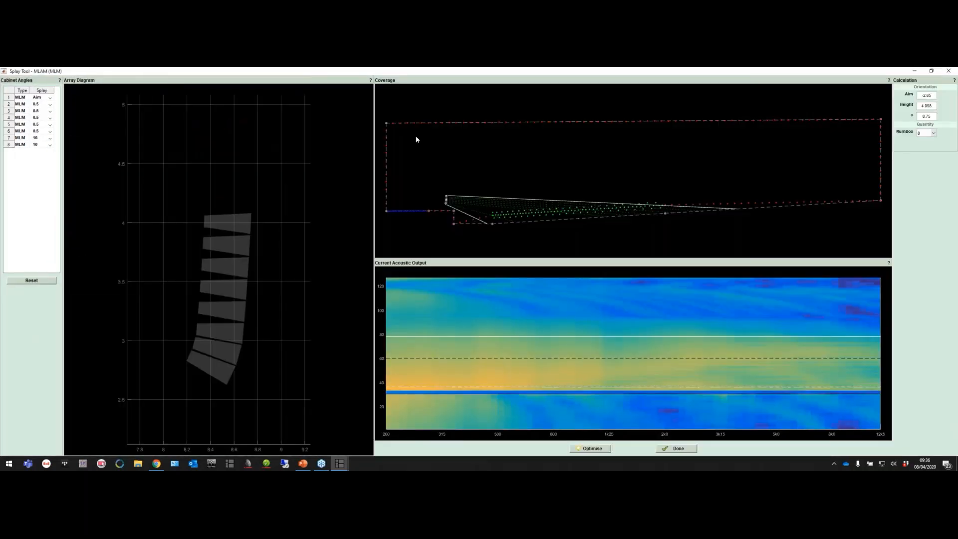
left_click(670, 448)
In the enlarged Rig tool, set the eight-cabinet array's design aim to the nearest angle, 2.5 deg, and finish the rigging
left_click(240, 109)
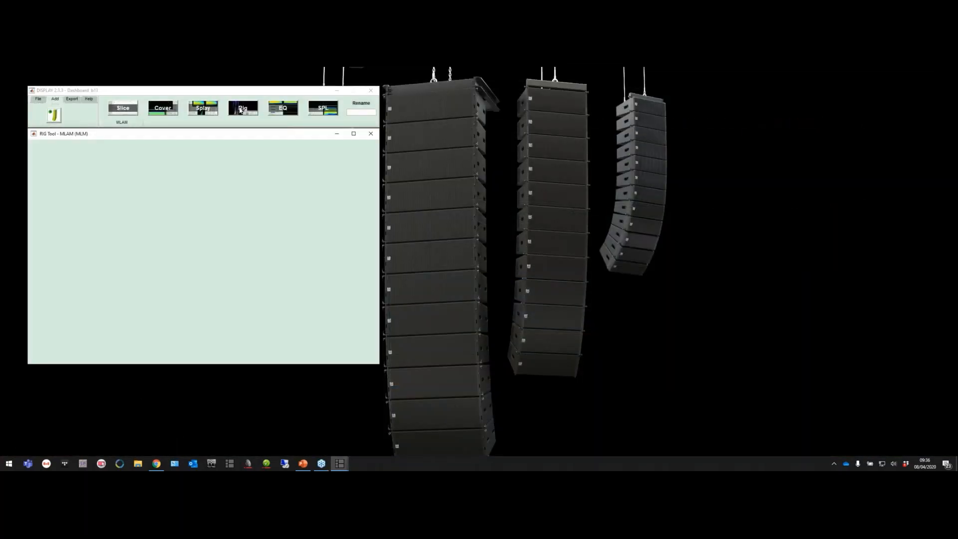
left_click(355, 133)
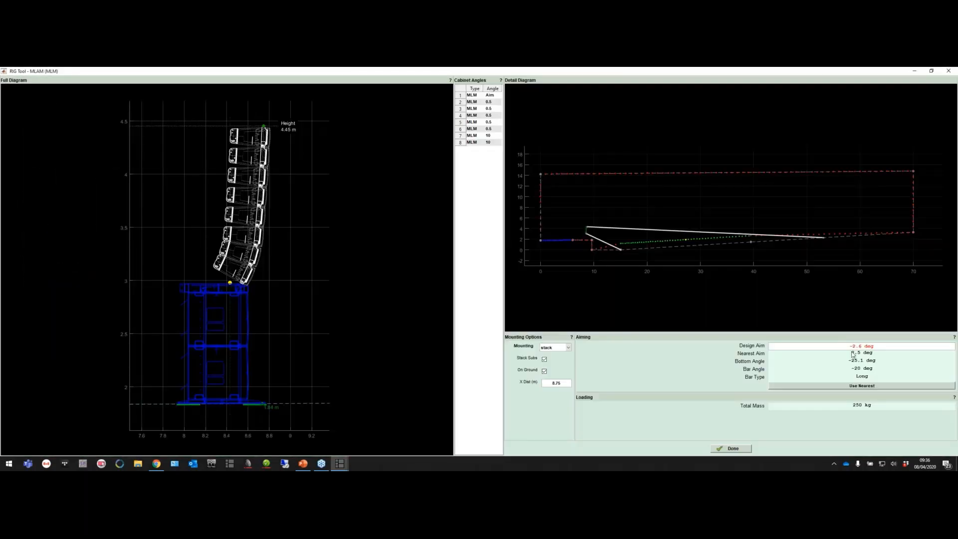
left_click(848, 385)
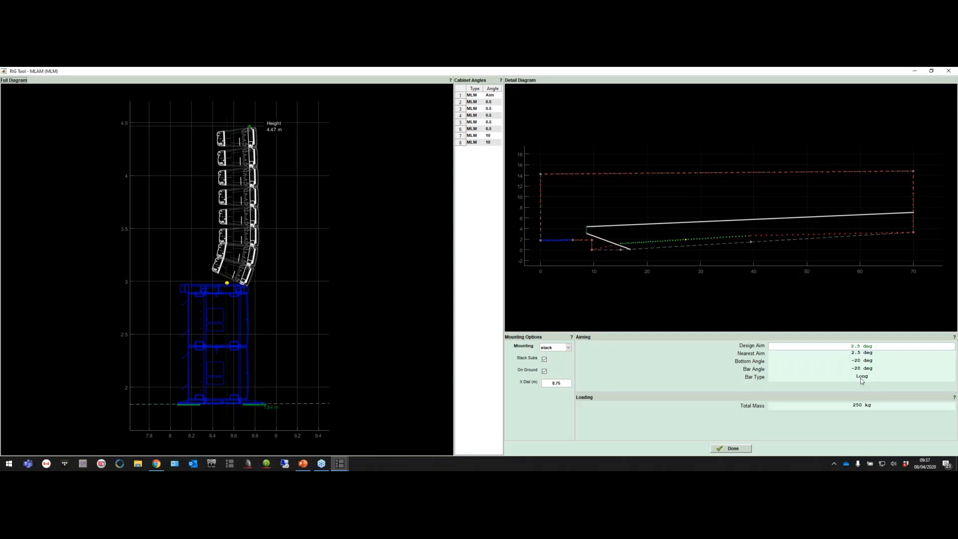
left_click(732, 448)
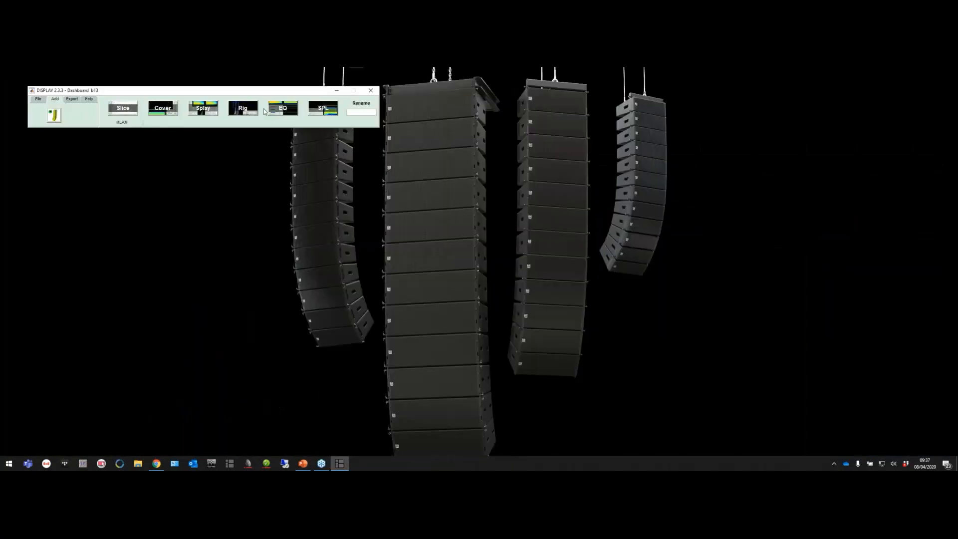
Optimise the array's EQ in the enlarged EQ tool with air absorption enabled, and accept the result
left_click(281, 110)
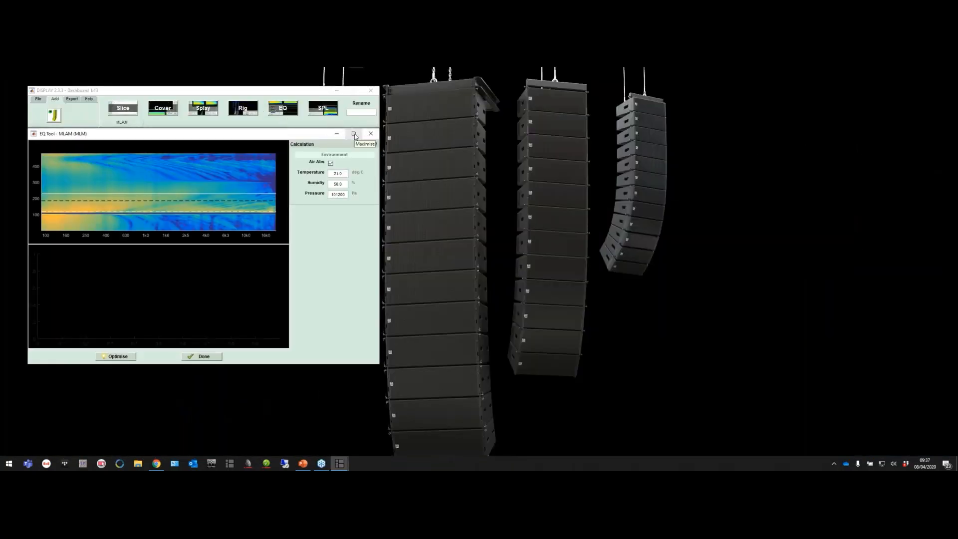
left_click(354, 133)
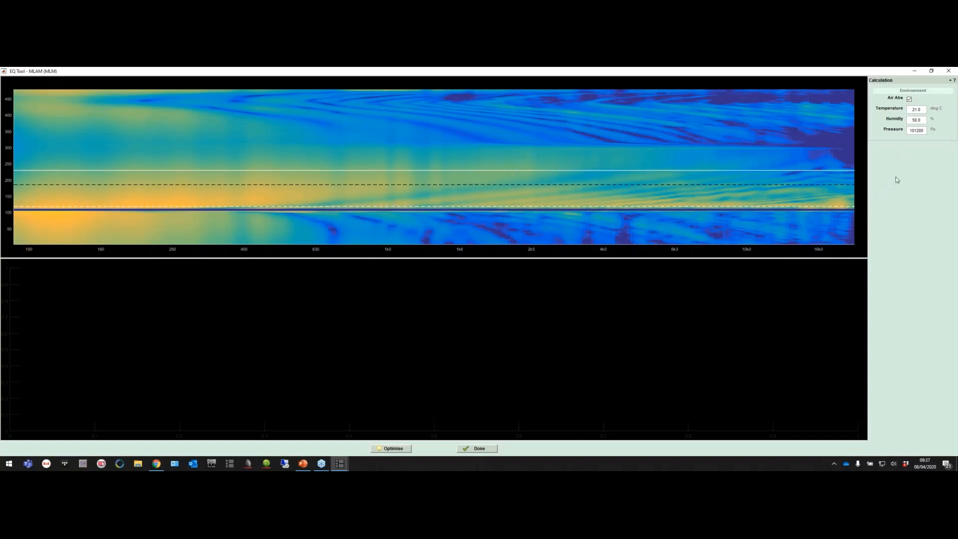
left_click(379, 450)
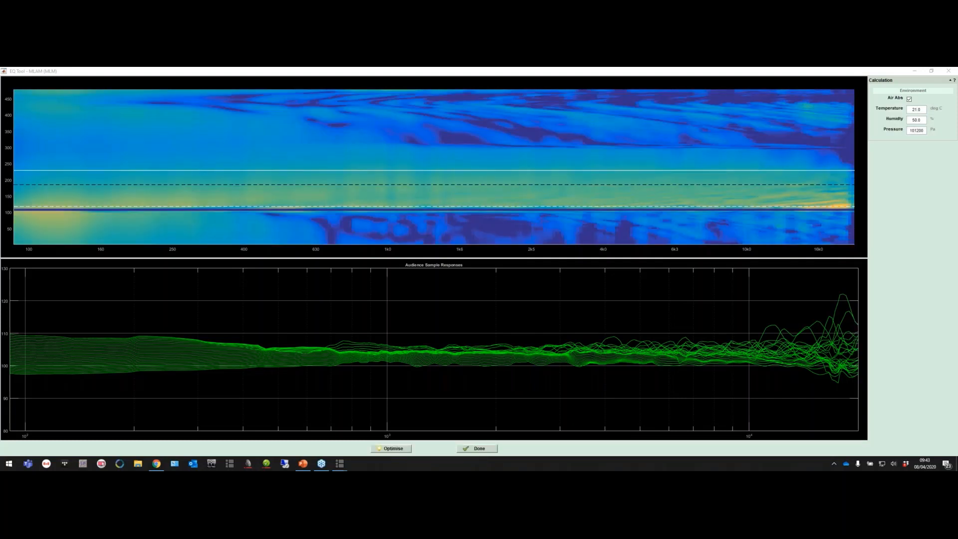
left_click(473, 449)
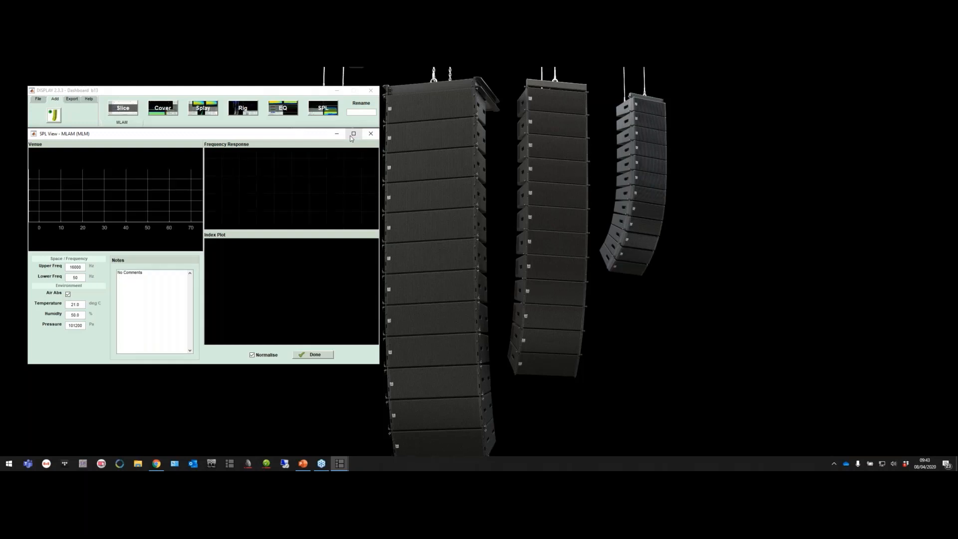
In the enlarged SPL View, compare the frequency responses at the audience's rear near x 39 and front near x 15
left_click(353, 134)
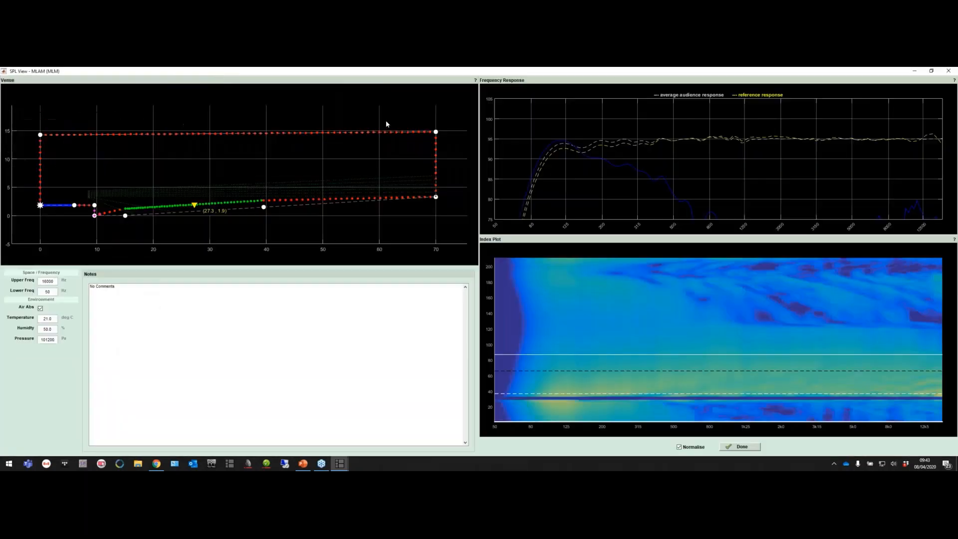
mouse_move(556, 256)
left_mouse_down()
mouse_move(573, 304)
mouse_move(573, 358)
left_mouse_up()
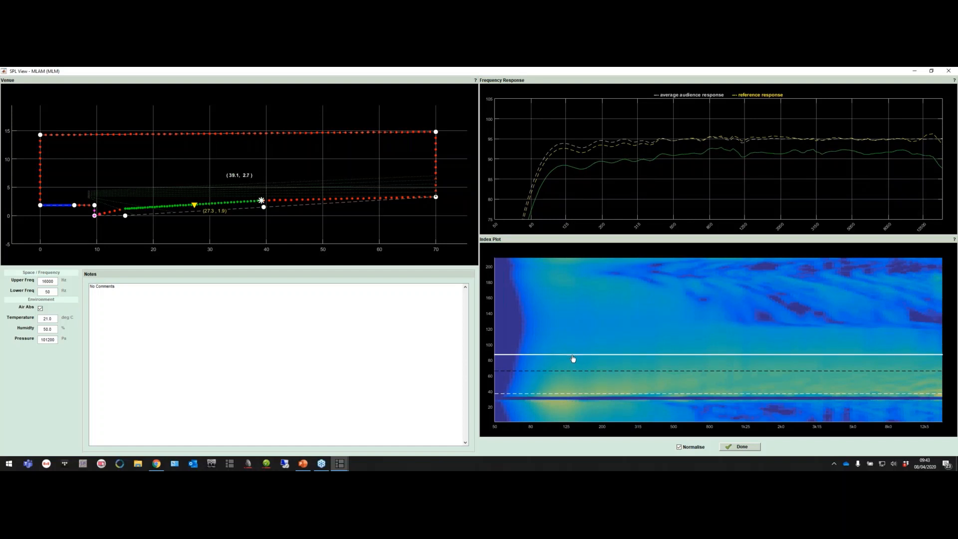
left_click_drag(573, 358, 578, 397)
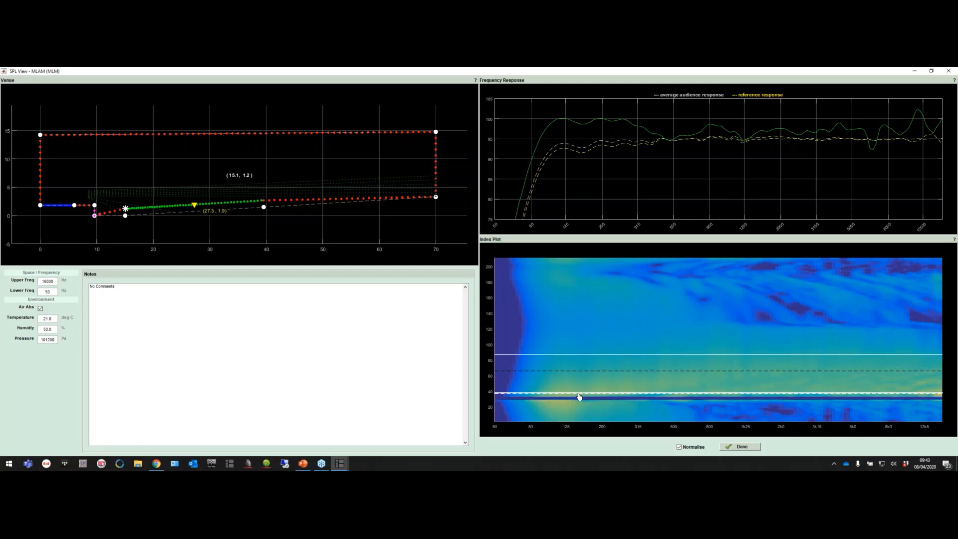
left_click_drag(579, 396, 577, 397)
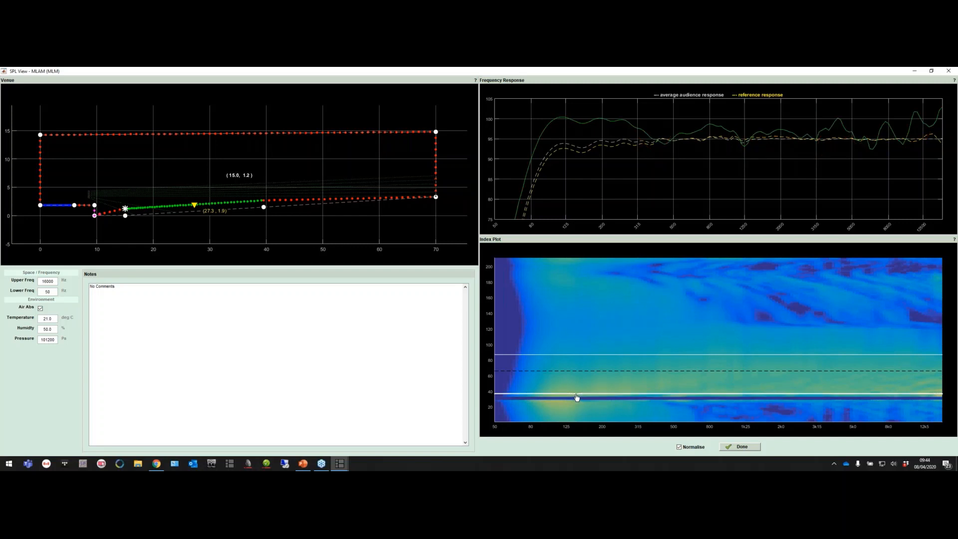
Examine the frequency response on the stage at about x 4 and at the stage's rear edge
left_click_drag(576, 397, 575, 413)
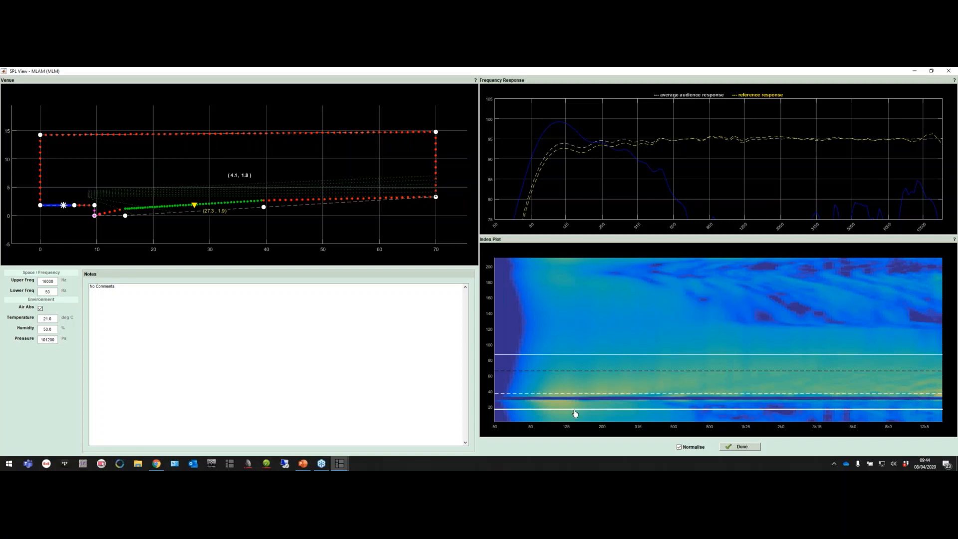
left_click_drag(575, 413, 575, 413)
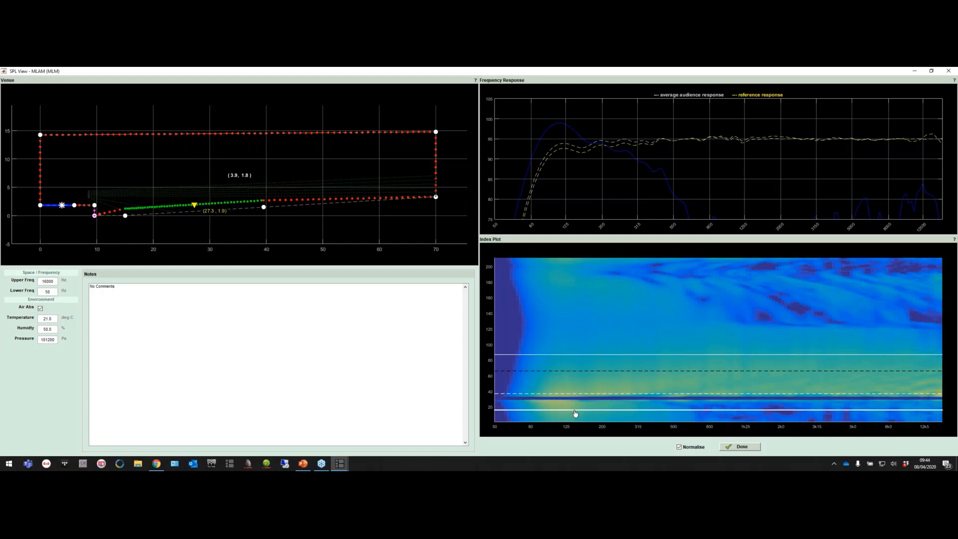
mouse_move(574, 410)
left_mouse_down()
mouse_move(588, 419)
mouse_move(656, 410)
mouse_move(699, 425)
left_mouse_up()
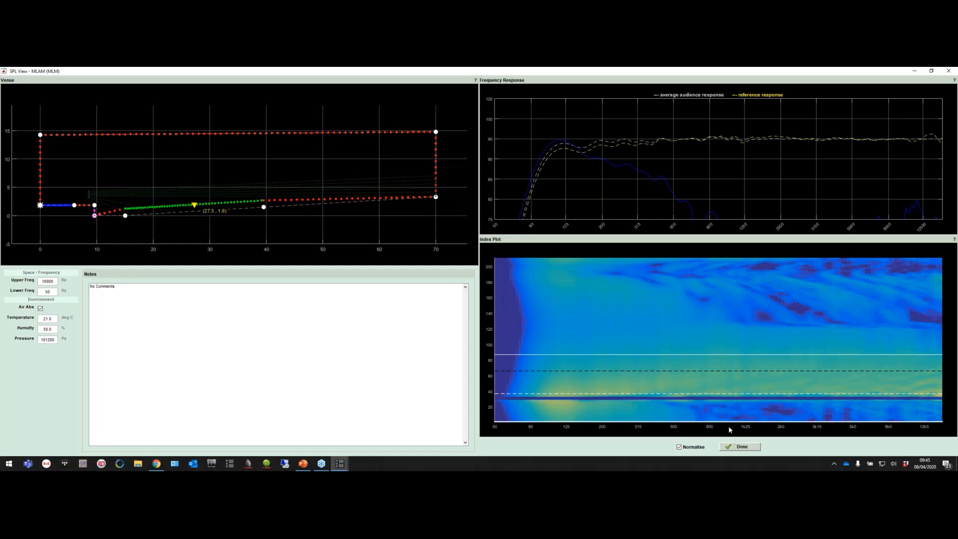
Inspect the frequency responses on the ceiling, at the 27.3 reference position, near the audience's rear edge, and beyond it at about x 45
left_click(614, 278)
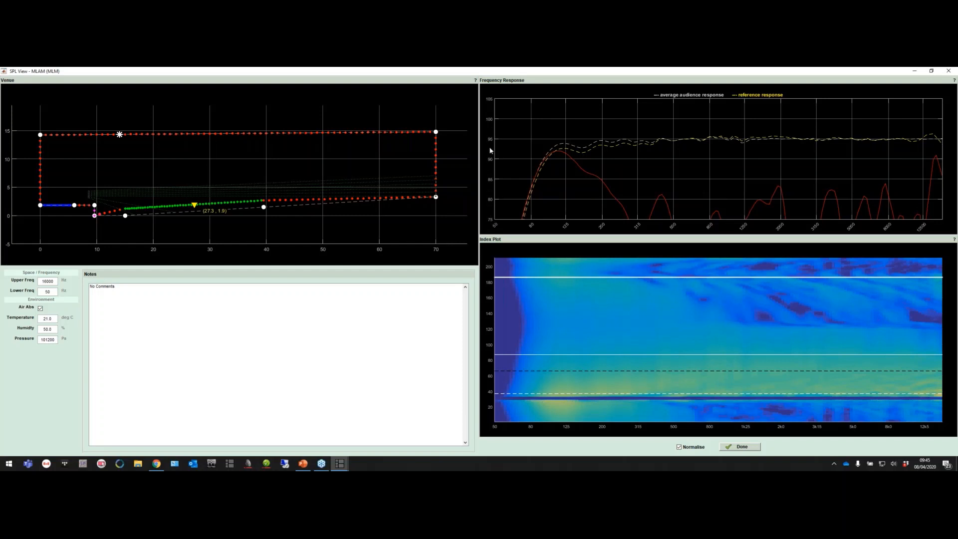
mouse_move(542, 275)
left_mouse_down()
mouse_move(547, 270)
mouse_move(556, 283)
mouse_move(558, 312)
mouse_move(555, 289)
mouse_move(558, 301)
mouse_move(560, 366)
mouse_move(551, 375)
left_mouse_up()
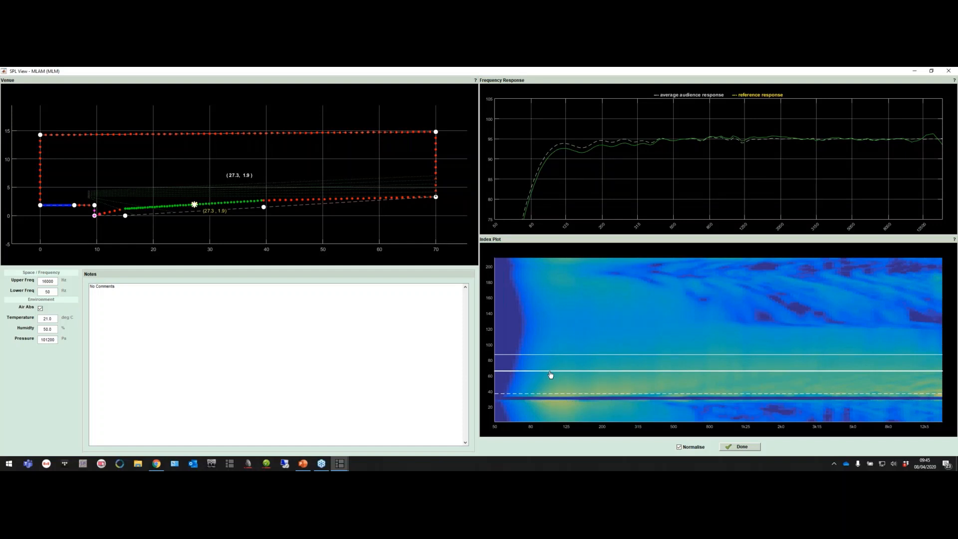
mouse_move(551, 374)
left_mouse_down()
mouse_move(545, 397)
mouse_move(536, 359)
left_mouse_up()
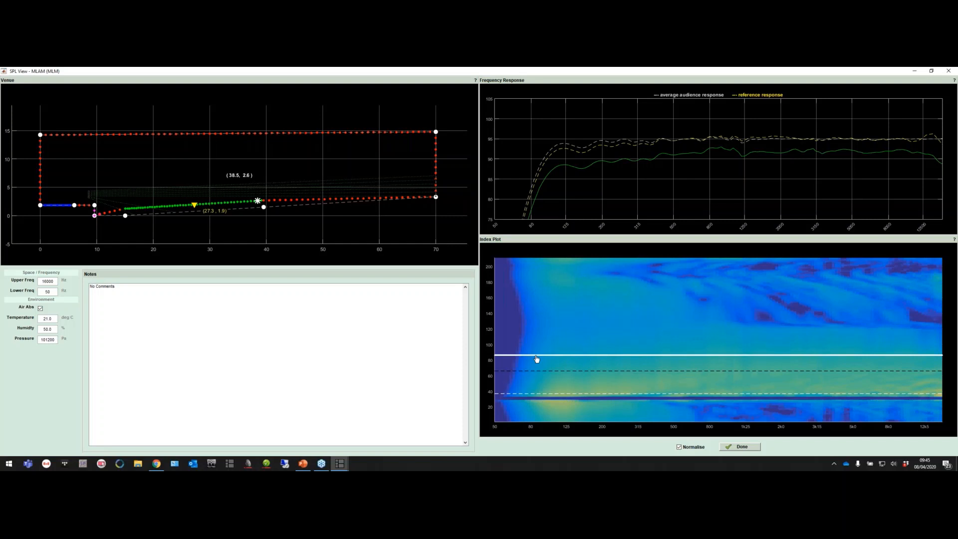
left_click_drag(536, 358, 535, 352)
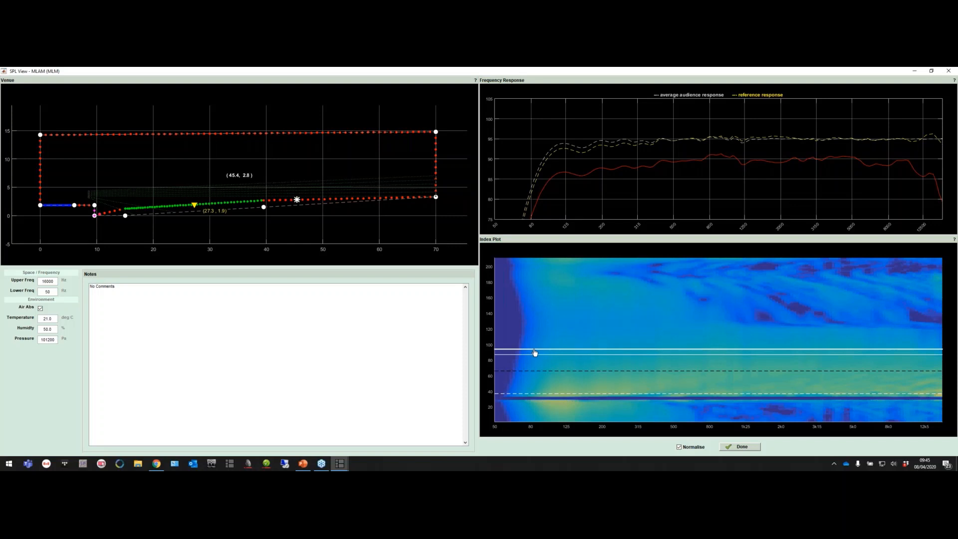
Sweep the sample position across the audience and stage, and inspect the ceiling responses at about x 25 and x 5
left_click_drag(535, 352, 531, 425)
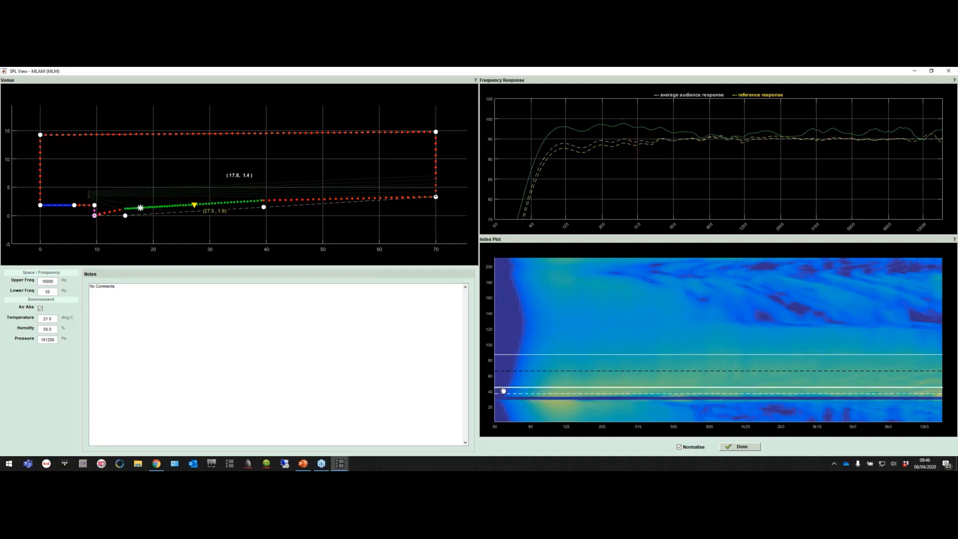
left_click_drag(508, 372, 520, 289)
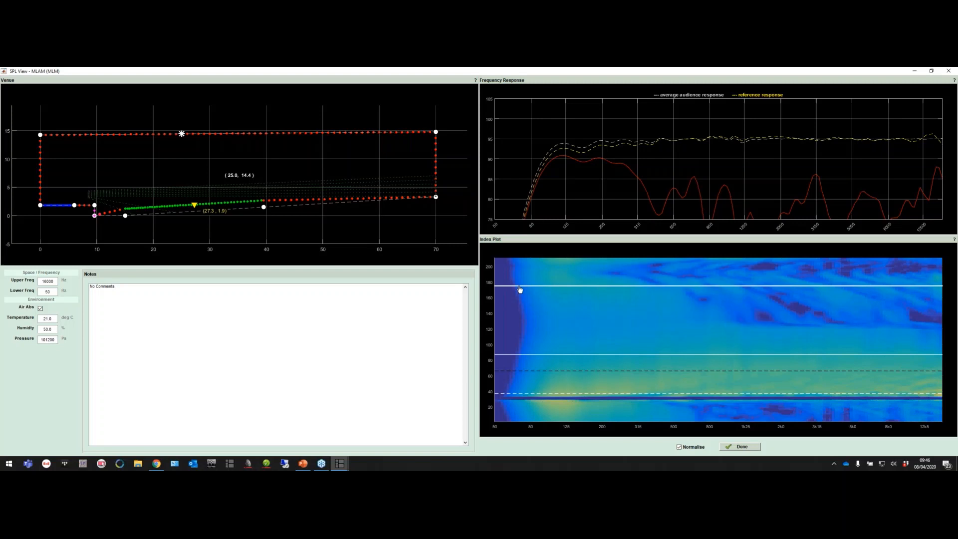
left_click_drag(519, 290, 518, 271)
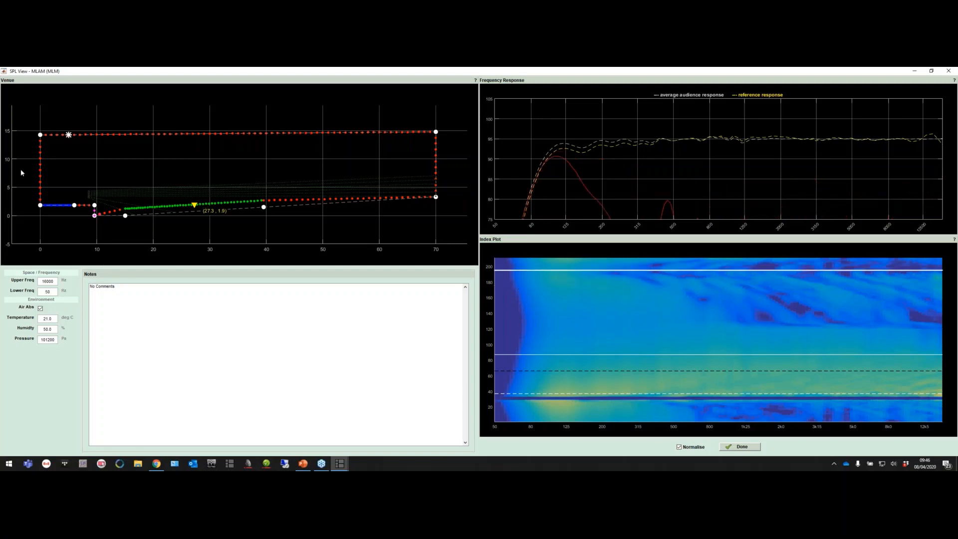